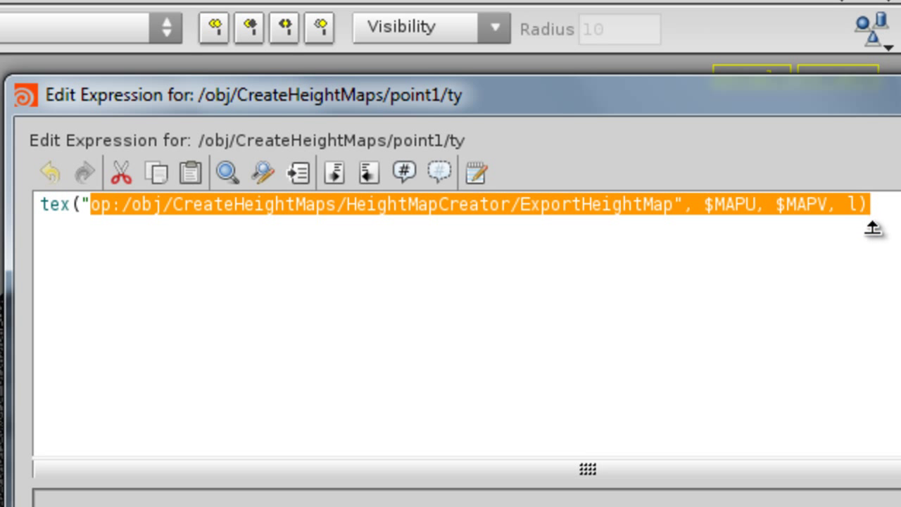
# Step: Copy the path op:/obj/CreateHeightMaps/HeightMapCreator/ExportHeightMap from point1's Y position expression and close the expression editor without changes
pyautogui.moveTo(852, 236); pyautogui.dragTo(898, 213)
pyautogui.click(521, 300)
pyautogui.moveTo(673, 205); pyautogui.dragTo(204, 209)
pyautogui.moveTo(102, 206)
pyautogui.mouseDown()
pyautogui.moveTo(83, 209)
pyautogui.moveTo(92, 214)
pyautogui.mouseUp()
pyautogui.hotkey('ctrl', 'c')
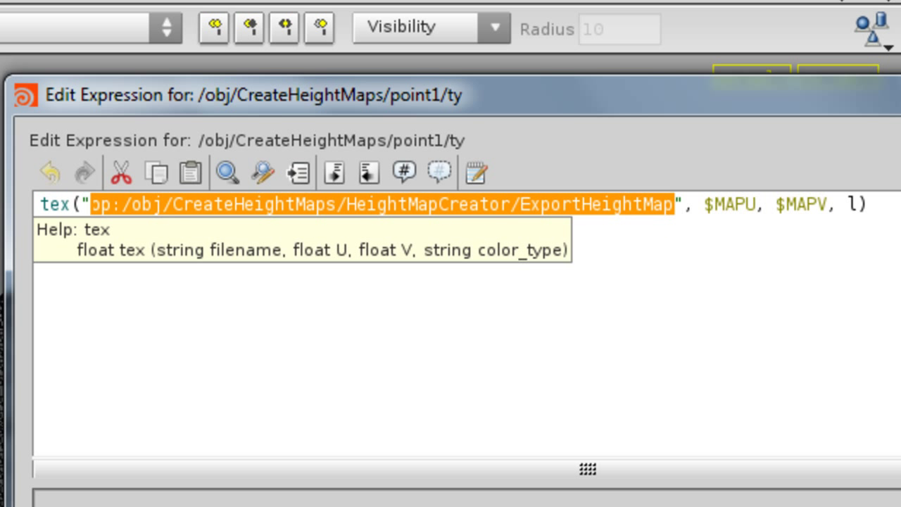
pyautogui.press('Escape')
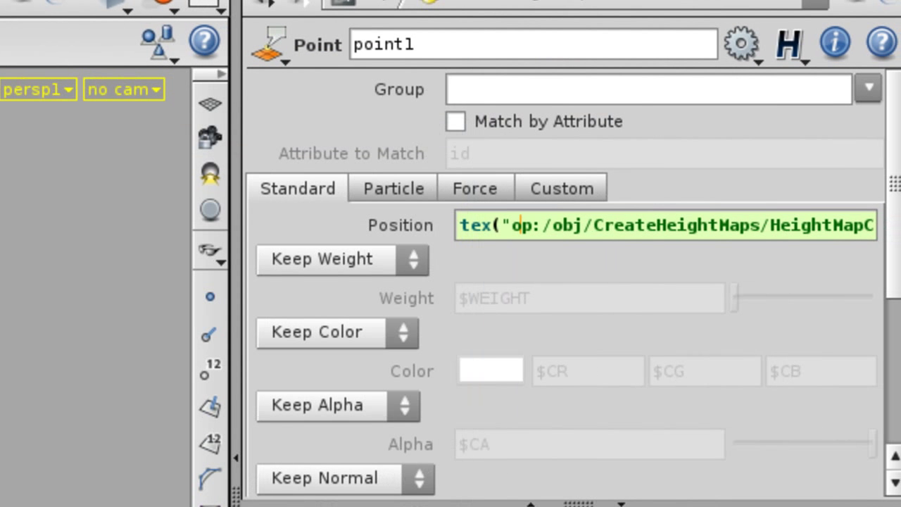
# Step: Set vopsop1's Color Map to the copied ExportHeightMap path
pyautogui.press('Return')
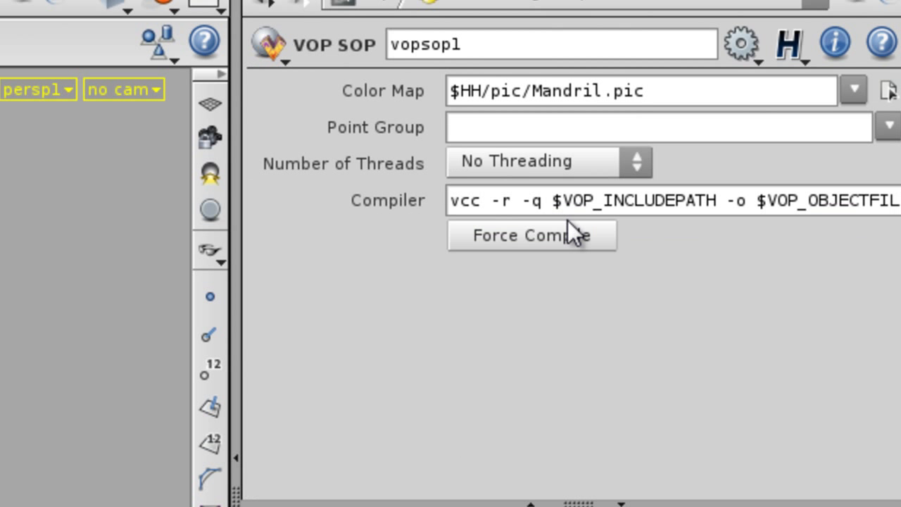
pyautogui.click(700, 93)
pyautogui.hotkey('ctrl', 'v')
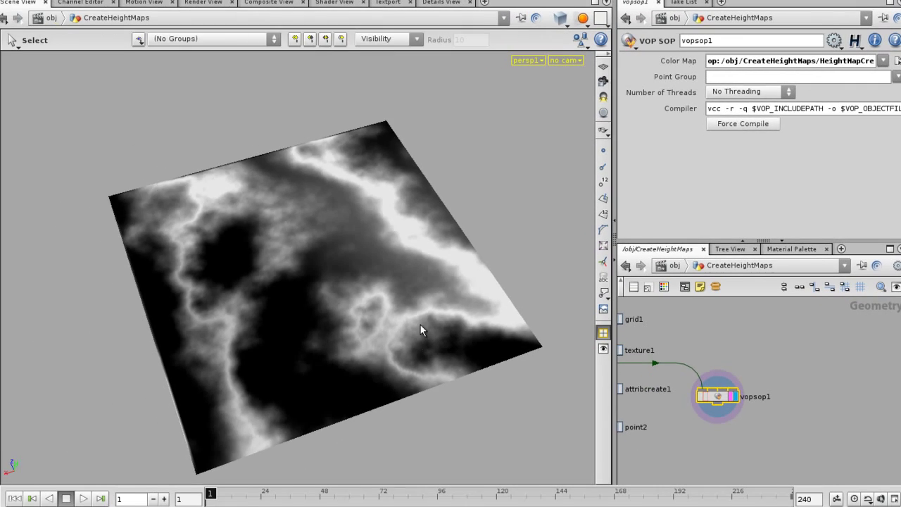
# Step: Open vopsop1's network in an enlarged view and move the output1 and global1 nodes outward to make room
pyautogui.moveTo(420, 329)
pyautogui.mouseDown()
pyautogui.moveTo(387, 298)
pyautogui.moveTo(398, 269)
pyautogui.moveTo(373, 323)
pyautogui.moveTo(371, 298)
pyautogui.moveTo(412, 370)
pyautogui.moveTo(437, 340)
pyautogui.moveTo(434, 316)
pyautogui.moveTo(413, 412)
pyautogui.moveTo(431, 320)
pyautogui.mouseUp()
pyautogui.scroll(-1, 434, 321)
pyautogui.doubleClick(721, 396)
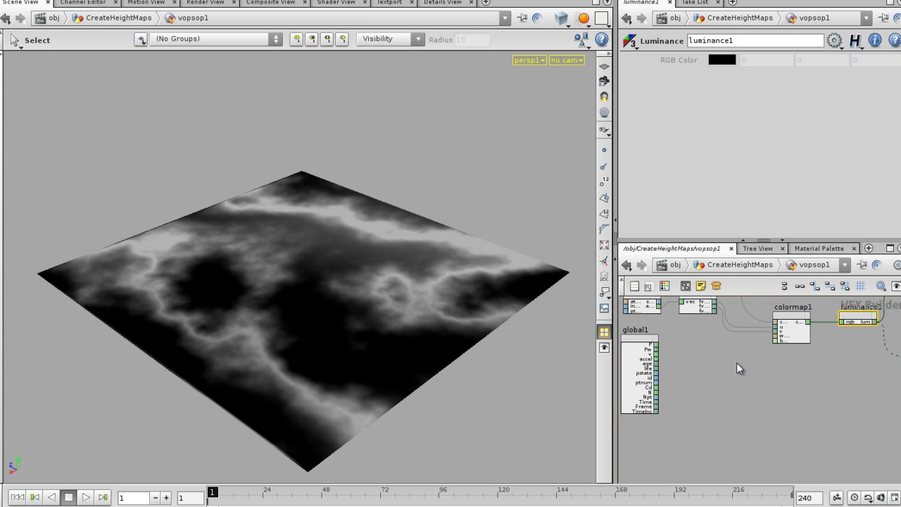
pyautogui.hotkey('ctrl', 'b')
pyautogui.press('h')
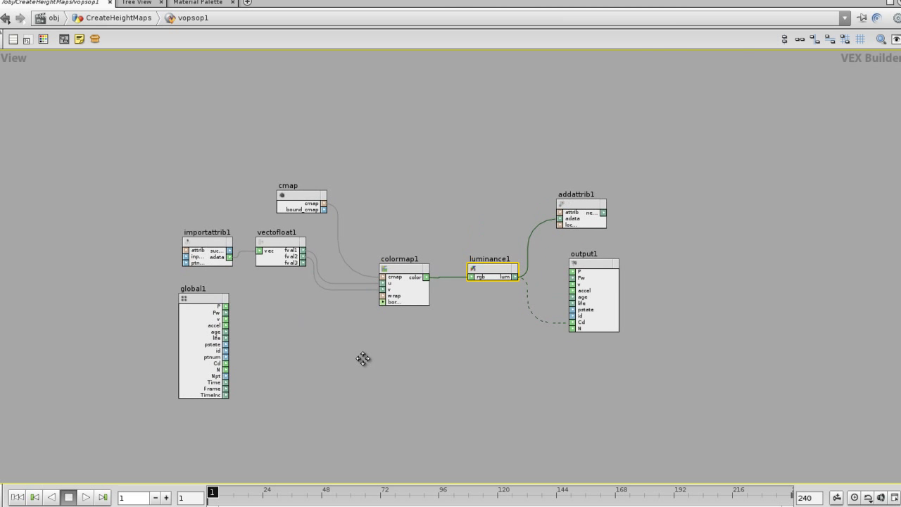
pyautogui.moveTo(592, 266); pyautogui.dragTo(622, 304)
pyautogui.moveTo(539, 362); pyautogui.dragTo(623, 366, button='right')
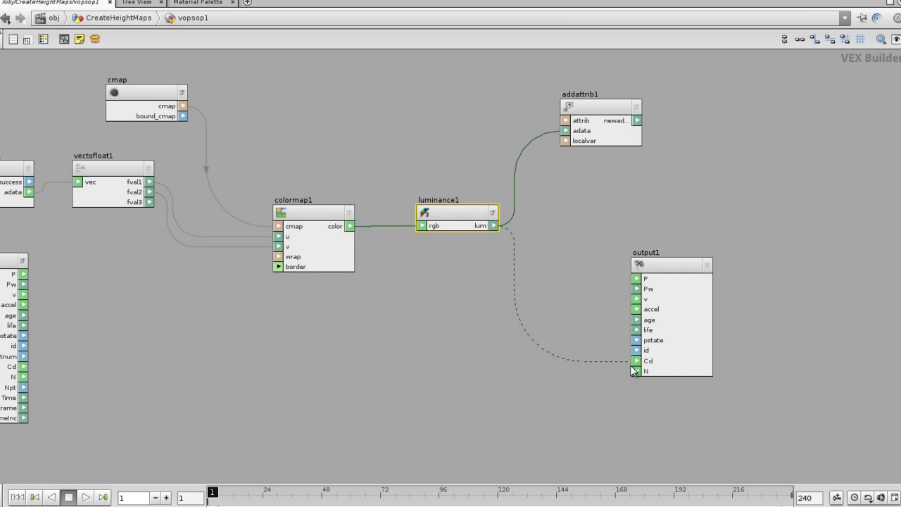
pyautogui.press('h')
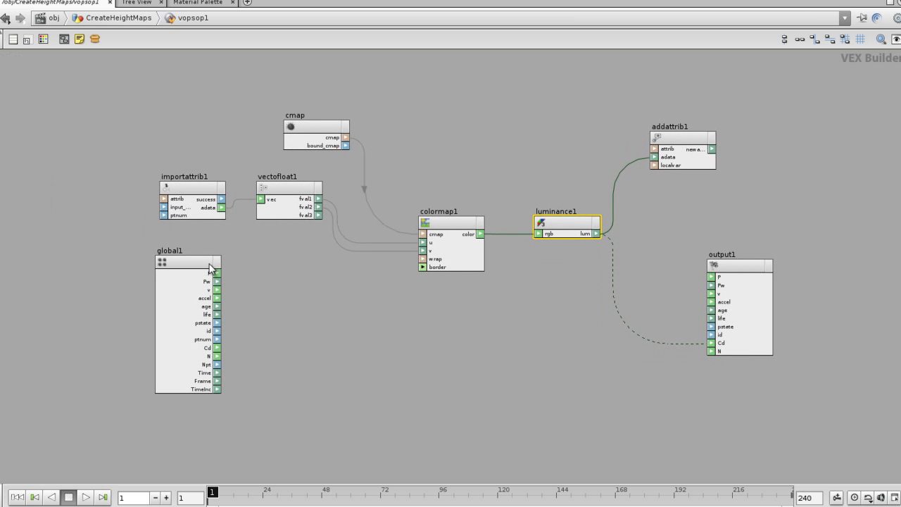
pyautogui.moveTo(195, 271); pyautogui.dragTo(176, 348)
# Step: Add a Vector To Float node beside global1 and connect global1's P output to its vec input
pyautogui.press('Tab')
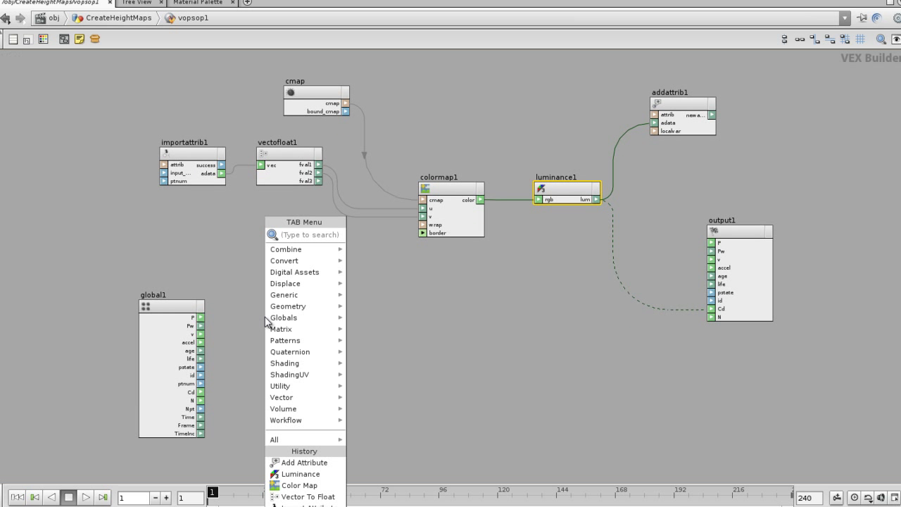
pyautogui.write('vec')
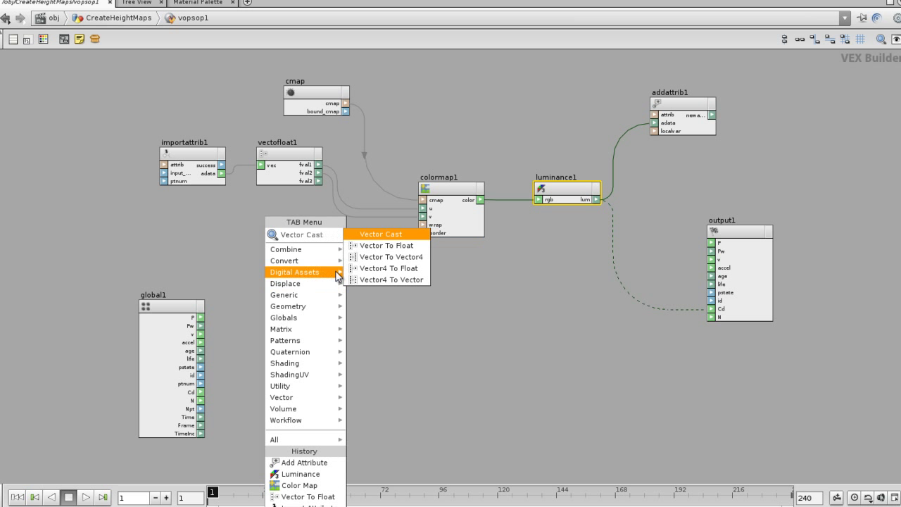
pyautogui.click(394, 246)
pyautogui.click(264, 322)
pyautogui.scroll(3, 215, 337)
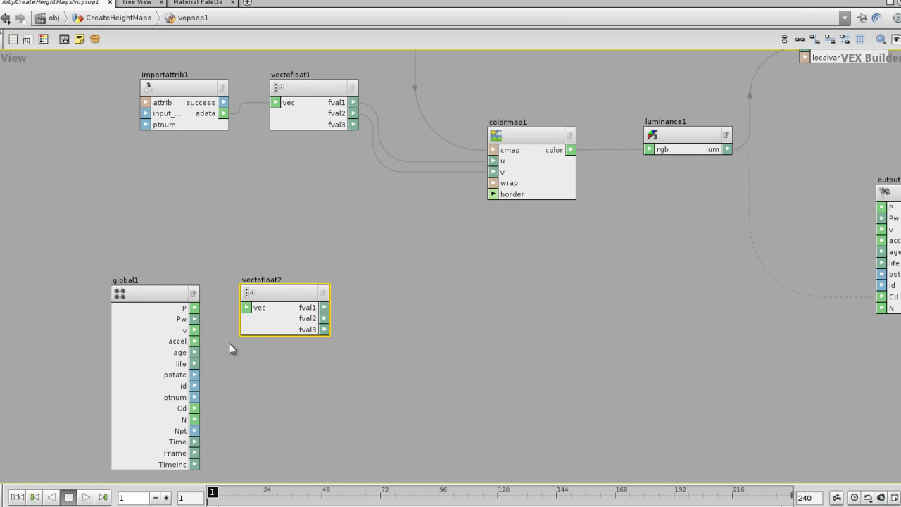
pyautogui.click(258, 309)
# Step: Add a Float To Vector node and connect fval1 and fval3 of vectofloat2 to its matching inputs
pyautogui.moveTo(348, 360); pyautogui.dragTo(320, 350, button='middle')
pyautogui.press('Tab')
pyautogui.write('flo')
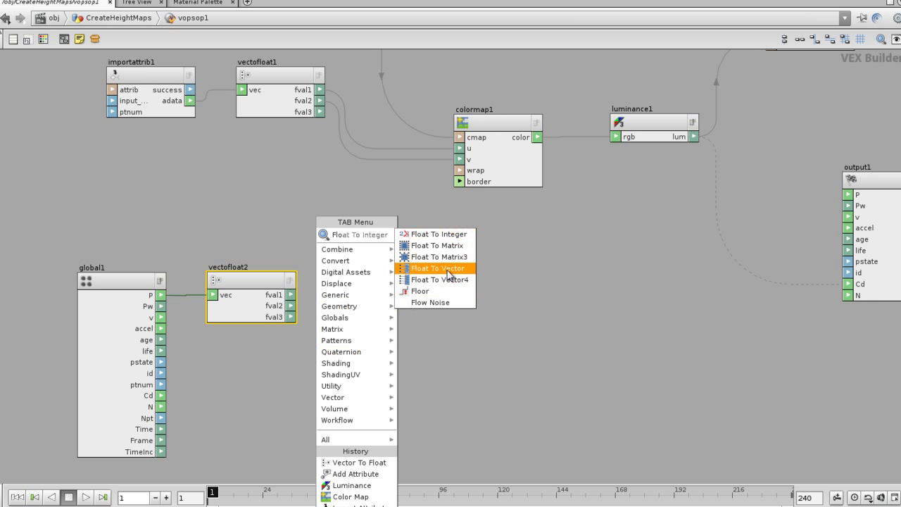
pyautogui.click(437, 268)
pyautogui.click(412, 305)
pyautogui.moveTo(359, 296); pyautogui.dragTo(375, 279)
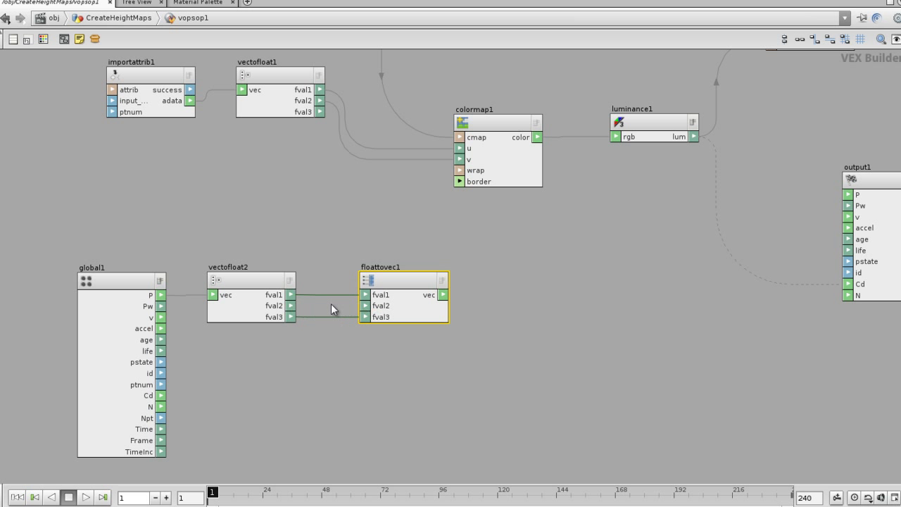
# Step: Move floattovec1 nearer to output1, line the two up, and connect its vec output to output1's P input
pyautogui.moveTo(675, 285); pyautogui.dragTo(679, 285)
pyautogui.moveTo(685, 367); pyautogui.dragTo(510, 407, button='middle')
pyautogui.click(682, 237)
pyautogui.moveTo(787, 314); pyautogui.dragTo(754, 333)
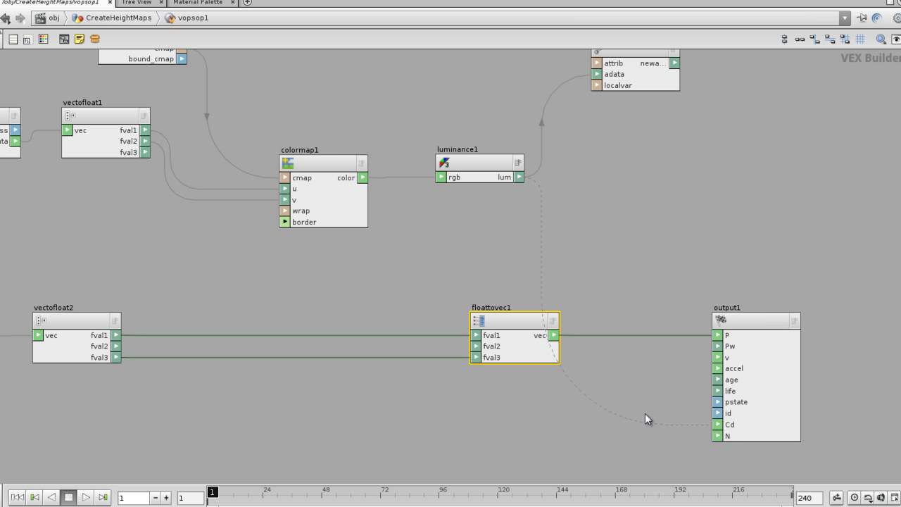
# Step: Reposition floattovec1 and output1 up and away from the luminance1 node to clear space for wiring
pyautogui.moveTo(603, 407); pyautogui.dragTo(659, 394, button='middle')
pyautogui.moveTo(319, 366); pyautogui.dragTo(323, 385, button='middle')
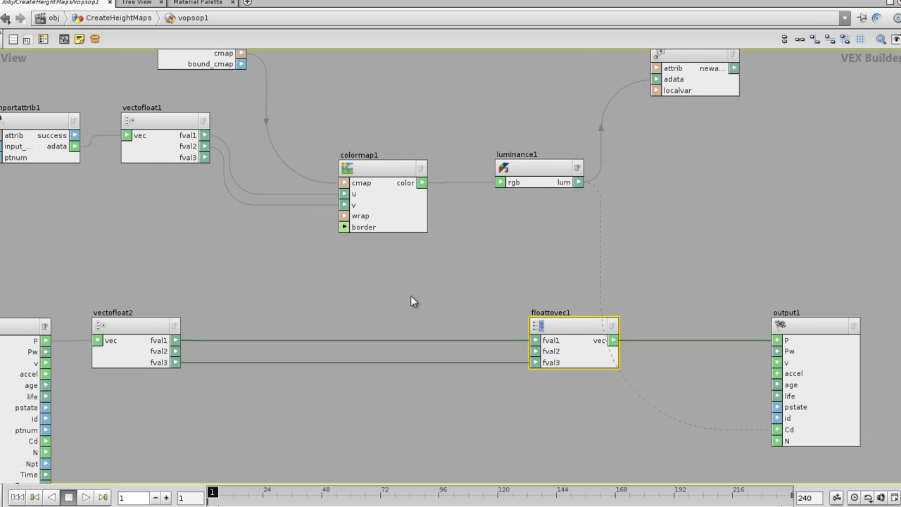
pyautogui.click(537, 185)
pyautogui.moveTo(562, 252); pyautogui.dragTo(444, 293, button='middle')
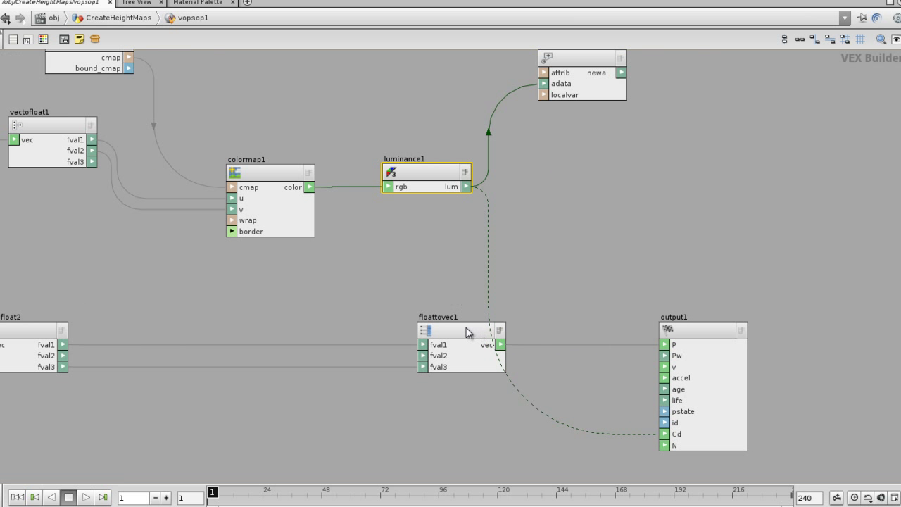
pyautogui.moveTo(611, 268); pyautogui.dragTo(611, 263)
pyautogui.moveTo(682, 336); pyautogui.dragTo(776, 296)
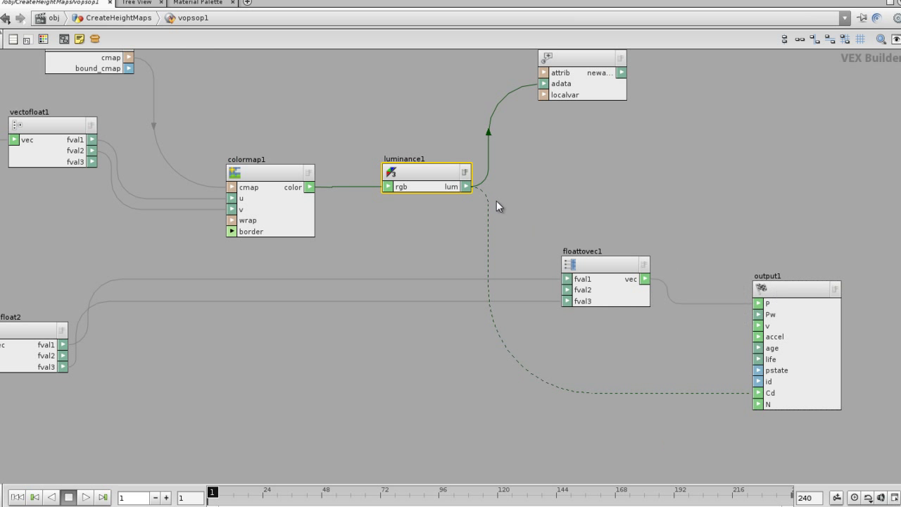
# Step: Connect luminance1's lum output to the fval2 input of floattovec1
pyautogui.scroll(3, 516, 209)
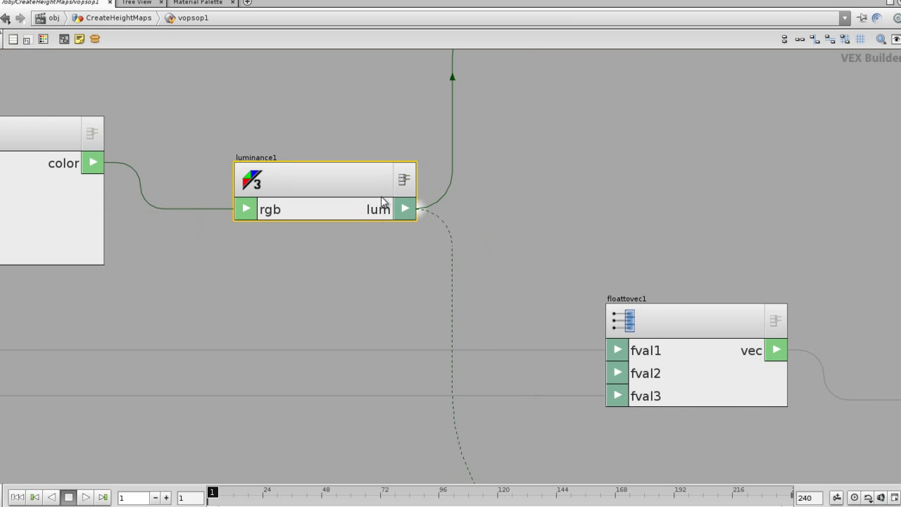
pyautogui.moveTo(406, 213); pyautogui.dragTo(619, 379)
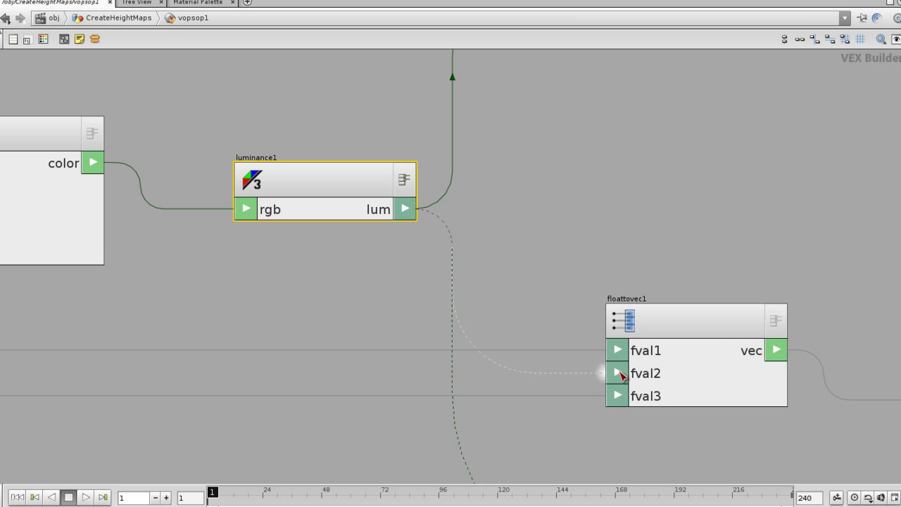
pyautogui.moveTo(612, 378); pyautogui.dragTo(614, 374)
pyautogui.scroll(-3, 656, 222)
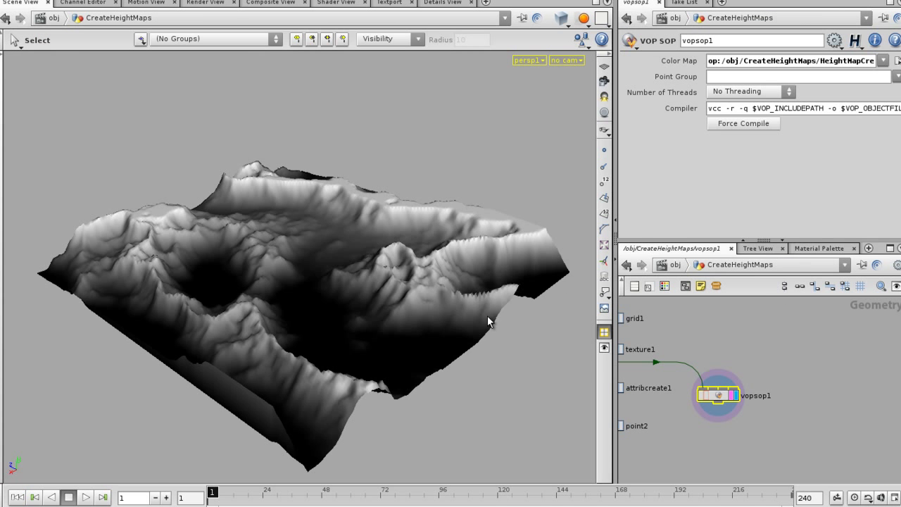
# Step: Examine the displaced terrain from several angles and the luminance connection to the Cd input of output1 inside vopsop1
pyautogui.press('Escape')
pyautogui.moveTo(454, 307); pyautogui.dragTo(457, 331)
pyautogui.press('s')
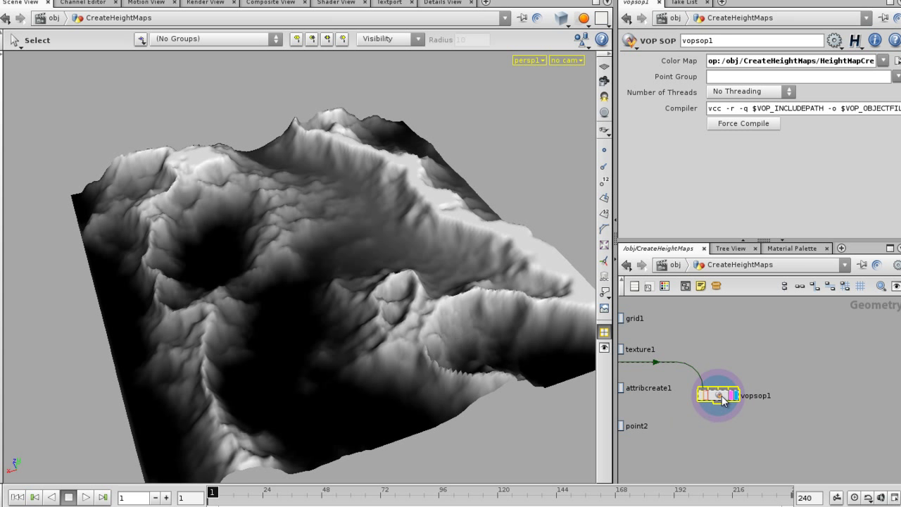
pyautogui.doubleClick(724, 399)
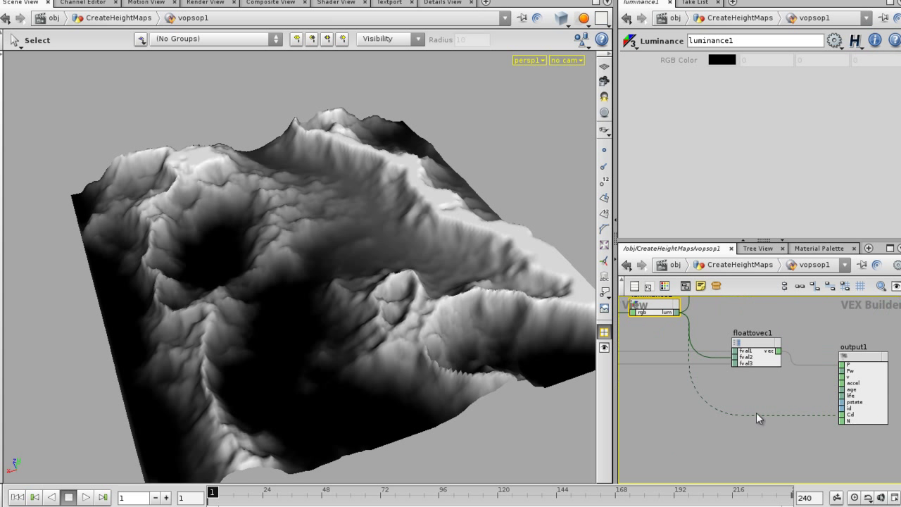
pyautogui.moveTo(683, 411); pyautogui.dragTo(654, 411, button='middle')
pyautogui.scroll(-1, 694, 404)
pyautogui.scroll(5, 695, 404)
pyautogui.moveTo(781, 422); pyautogui.dragTo(684, 399, button='middle')
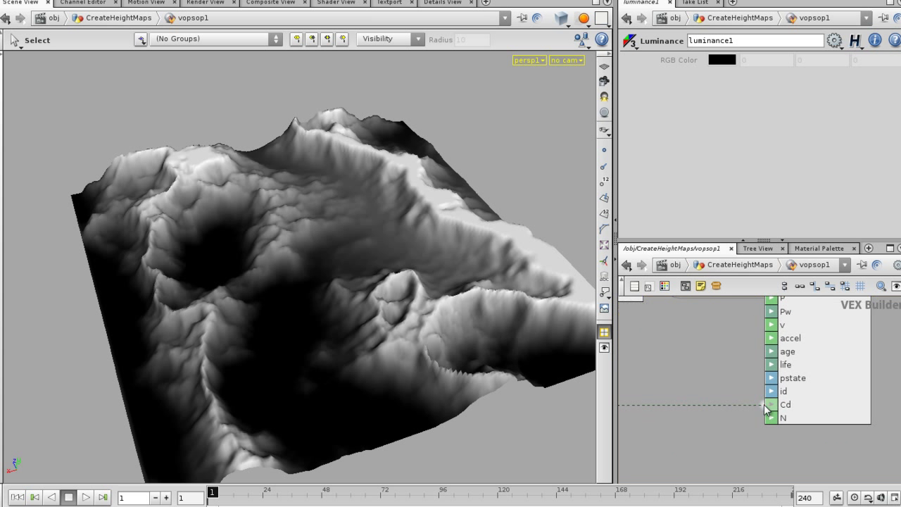
pyautogui.press('Escape')
pyautogui.moveTo(338, 284)
pyautogui.mouseDown()
pyautogui.moveTo(370, 261)
pyautogui.moveTo(320, 318)
pyautogui.moveTo(313, 288)
pyautogui.moveTo(340, 272)
pyautogui.moveTo(355, 276)
pyautogui.moveTo(340, 276)
pyautogui.mouseUp()
pyautogui.scroll(-5, 727, 407)
pyautogui.moveTo(719, 420); pyautogui.dragTo(857, 480, button='middle')
pyautogui.moveTo(823, 465); pyautogui.dragTo(794, 446, button='right')
pyautogui.moveTo(765, 436); pyautogui.dragTo(672, 396, button='middle')
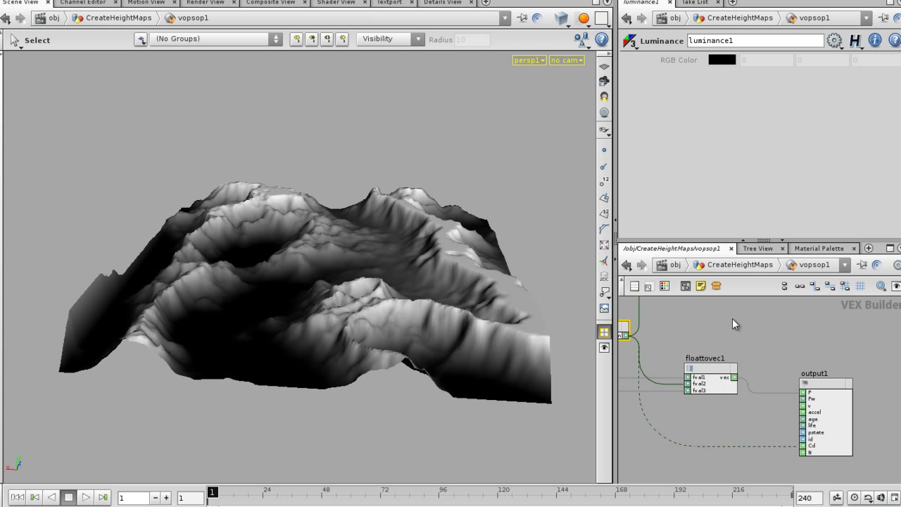
# Step: Return to the CreateHeightMaps network, add an Attribute node below vopsop1, connect it to vopsop1, and display it
pyautogui.press('u')
pyautogui.press('Tab')
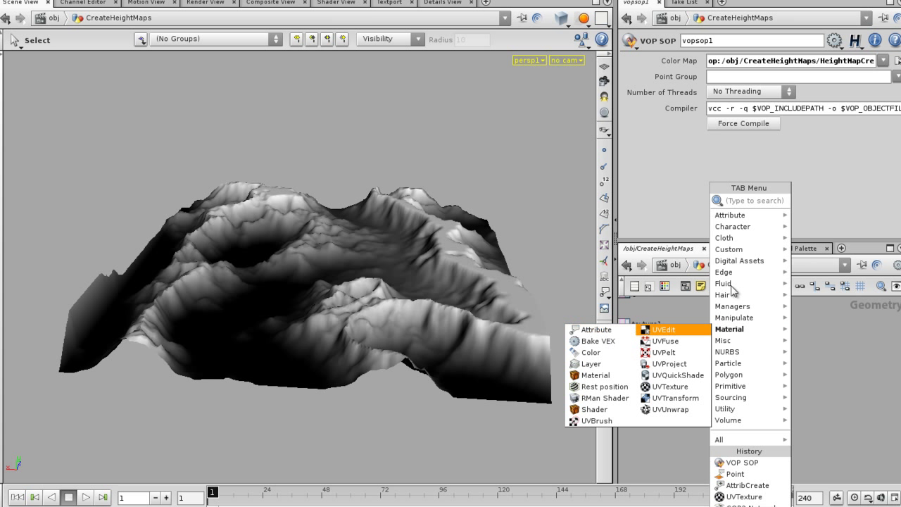
pyautogui.moveTo(736, 218)
pyautogui.click(585, 306)
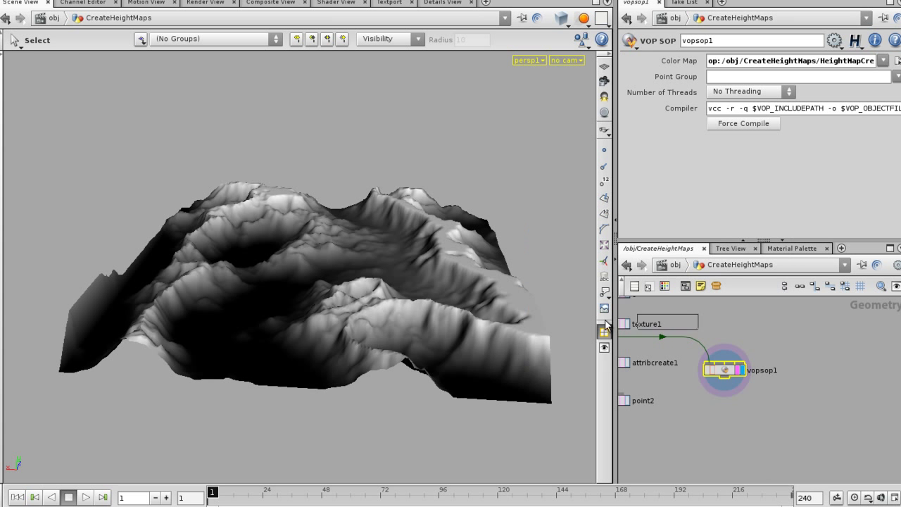
pyautogui.click(741, 409)
pyautogui.moveTo(743, 406); pyautogui.dragTo(725, 402)
pyautogui.scroll(2, 724, 383)
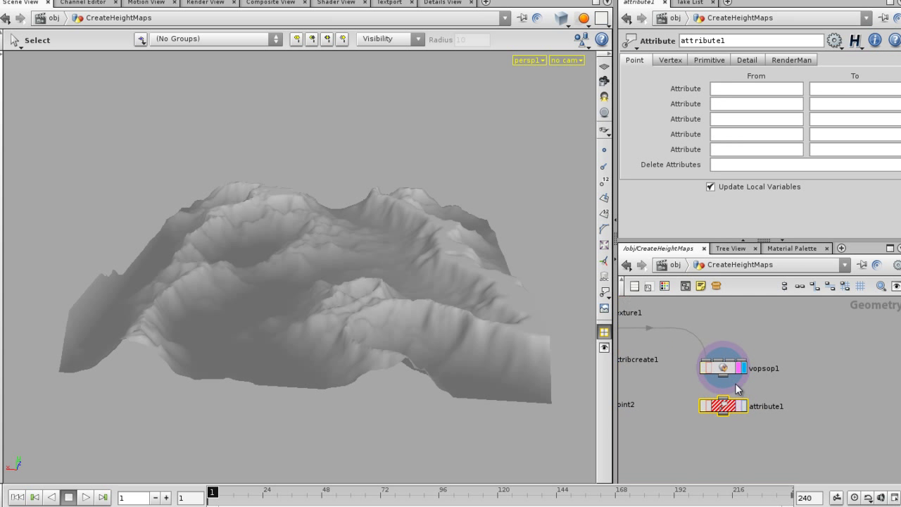
pyautogui.click(725, 396)
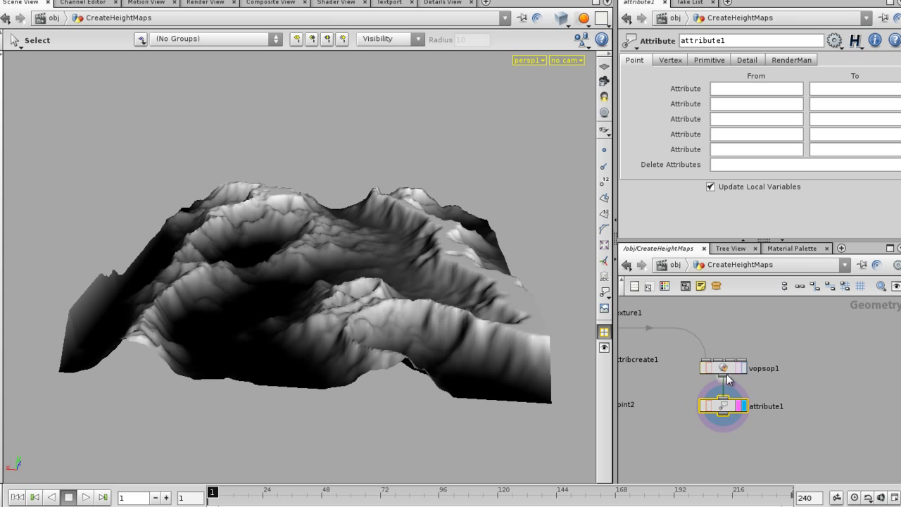
# Step: Set the Attribute node to delete the point attribute Cd and check the terrain from above
pyautogui.middleClick(727, 375)
pyautogui.press('Return')
pyautogui.click(704, 414)
pyautogui.keyDown('alt'); pyautogui.moveTo(706, 414); pyautogui.dragTo(698, 414, button='right'); pyautogui.keyUp('alt')
pyautogui.keyDown('alt'); pyautogui.moveTo(306, 310); pyautogui.dragTo(374, 337); pyautogui.keyUp('alt')
pyautogui.press('s')
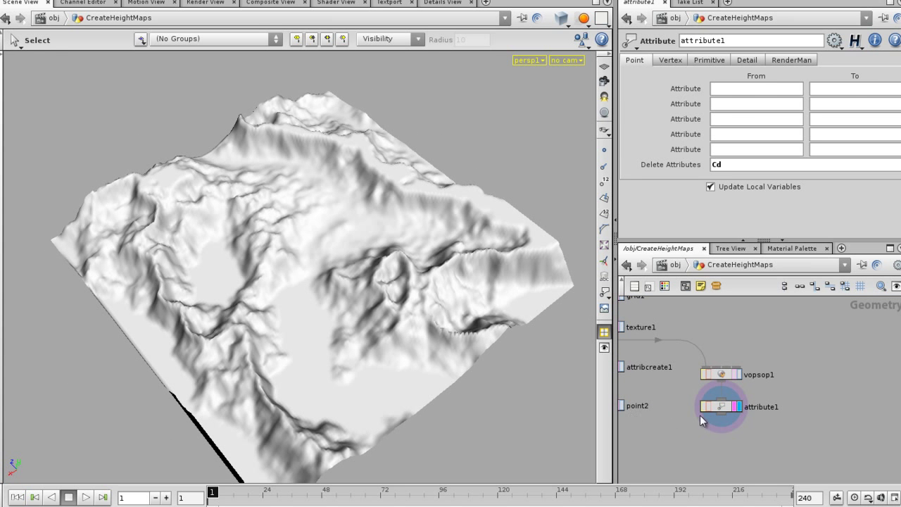
# Step: Inspect vopsop1's node information and the position settings of point2
pyautogui.middleClick(723, 377)
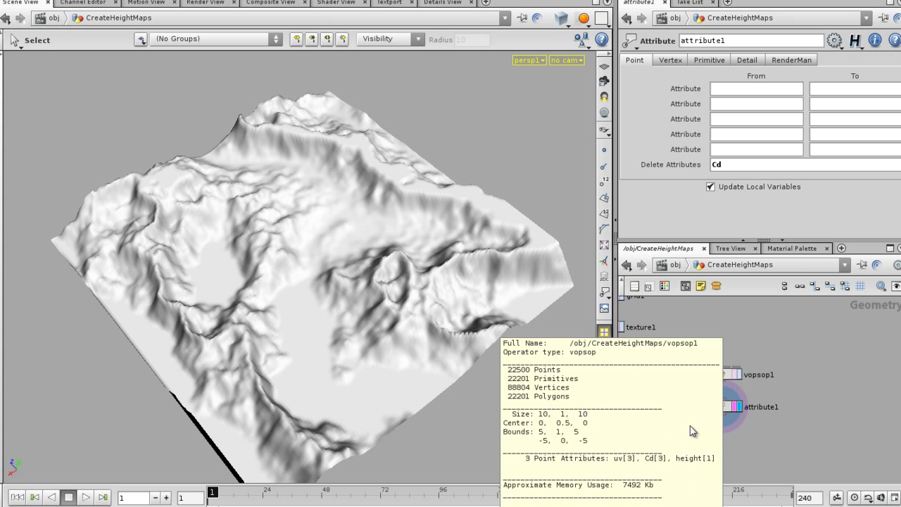
pyautogui.moveTo(694, 425); pyautogui.dragTo(744, 426, button='middle')
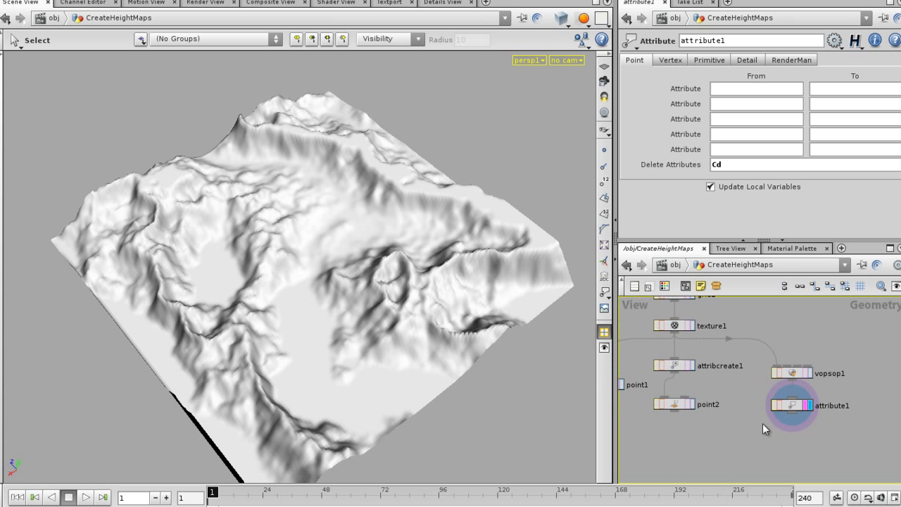
pyautogui.click(696, 407)
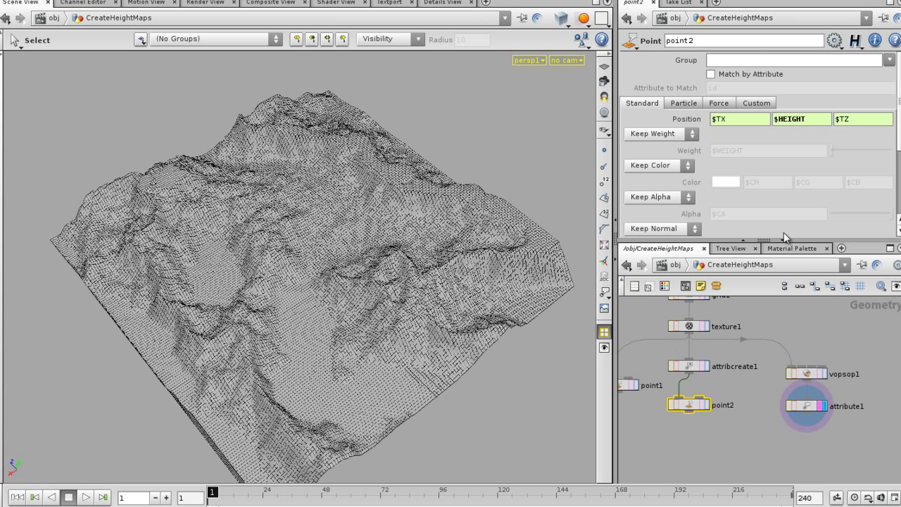
# Step: Add a Point node below vopsop1, connect it to vopsop1's output, and display it
pyautogui.moveTo(757, 426); pyautogui.dragTo(693, 424, button='middle')
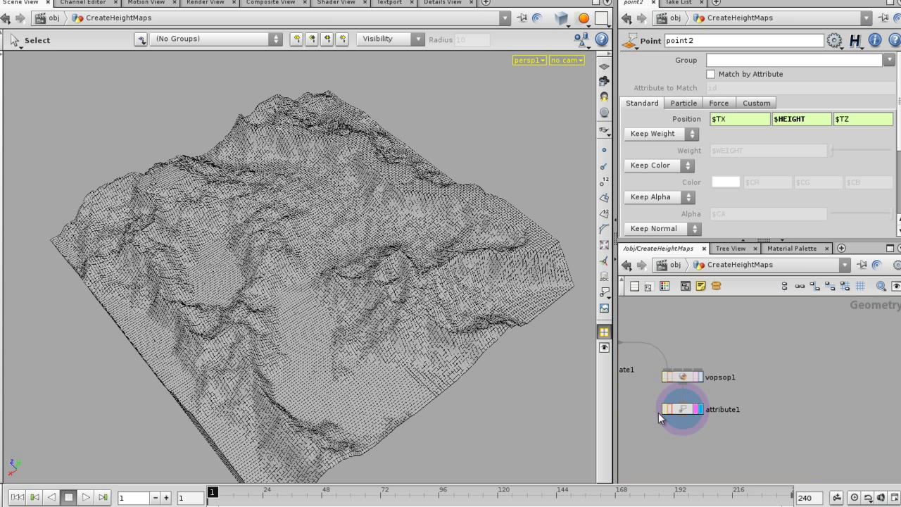
pyautogui.moveTo(656, 412); pyautogui.dragTo(654, 414)
pyautogui.press('Tab')
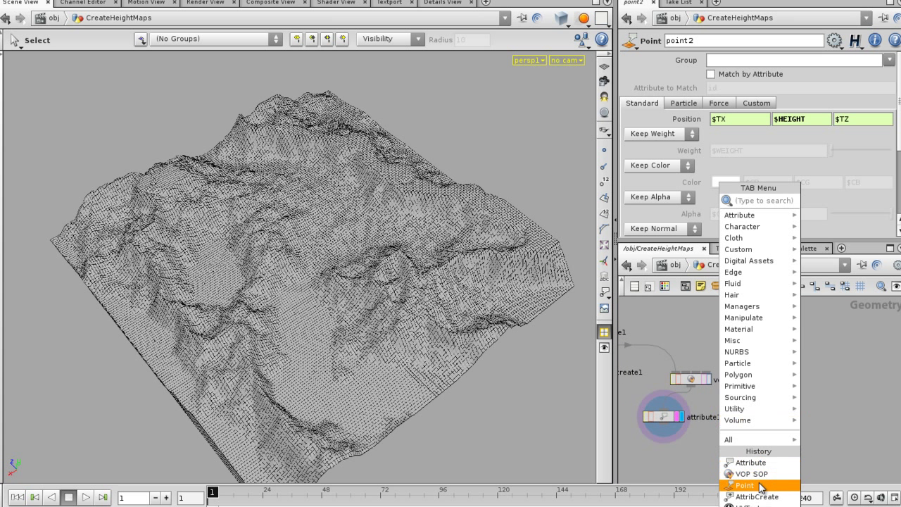
pyautogui.click(746, 485)
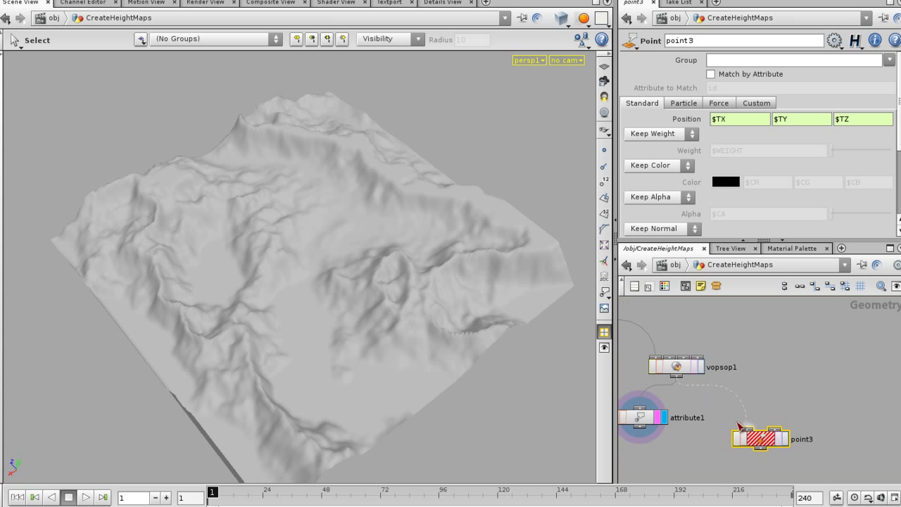
pyautogui.click(743, 427)
pyautogui.moveTo(755, 434); pyautogui.dragTo(741, 412)
pyautogui.click(763, 418)
pyautogui.click(769, 417)
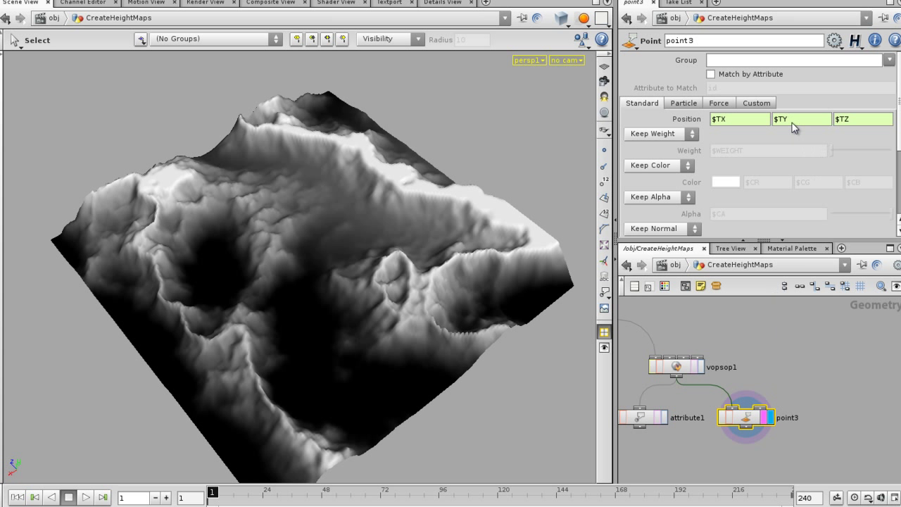
# Step: Try to set point3's Y position to $HEIGHT and compare its branch with the attribcreate1 and point2 branch
pyautogui.write('$HEIGH')
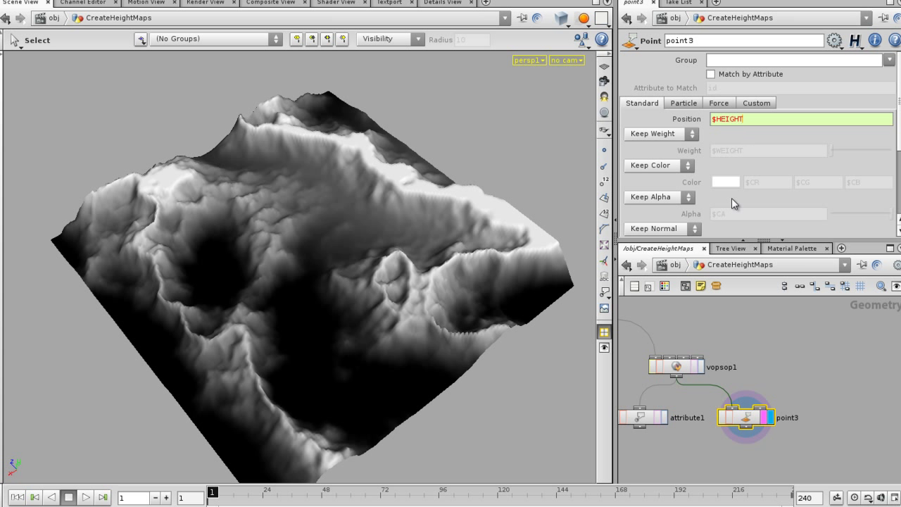
pyautogui.press('Return')
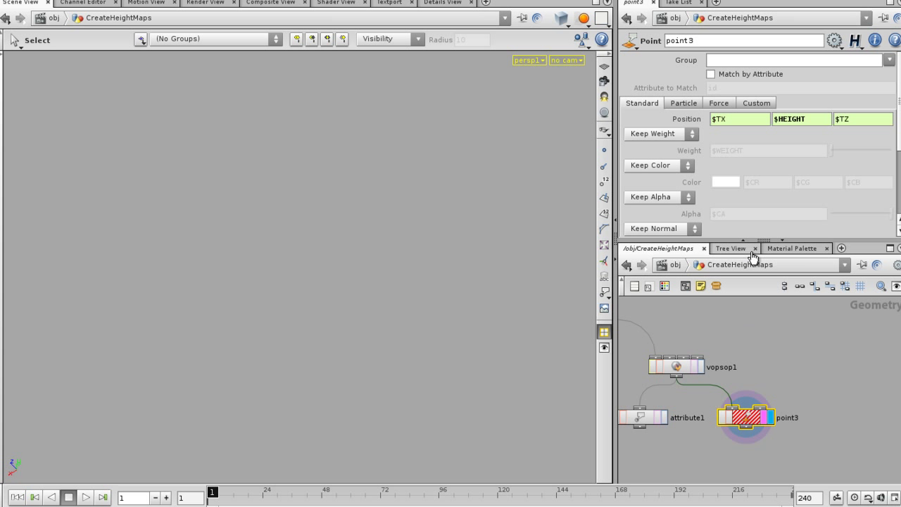
pyautogui.moveTo(759, 366); pyautogui.dragTo(803, 400, button='middle')
pyautogui.middleClick(779, 404)
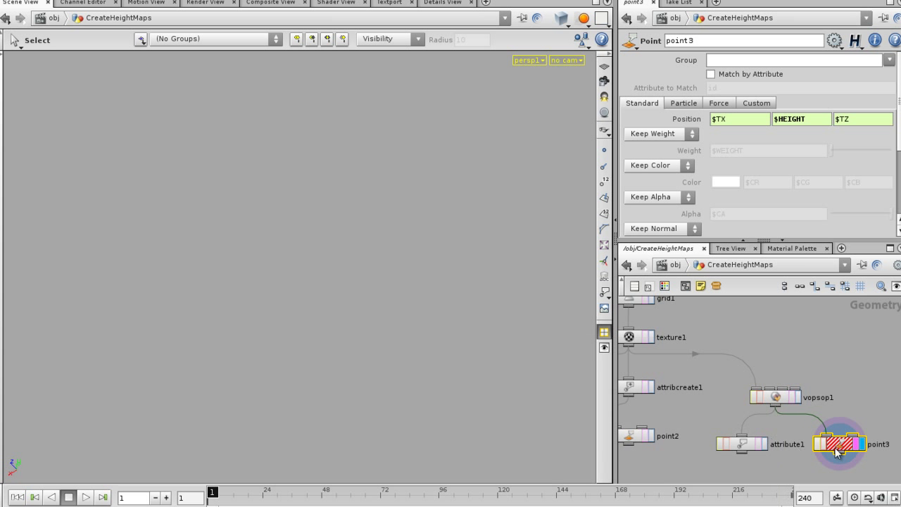
pyautogui.moveTo(686, 414); pyautogui.dragTo(736, 434, button='middle')
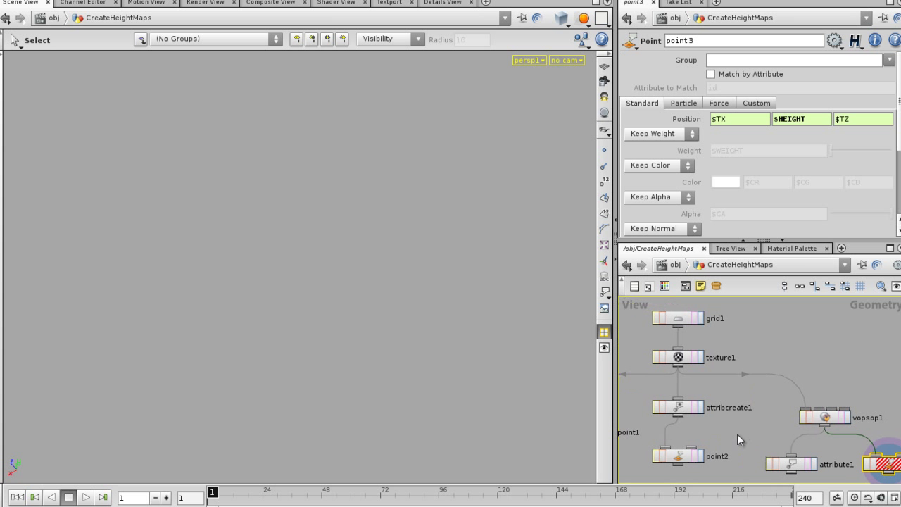
pyautogui.scroll(-1, 728, 433)
pyautogui.moveTo(819, 456); pyautogui.dragTo(745, 425, button='middle')
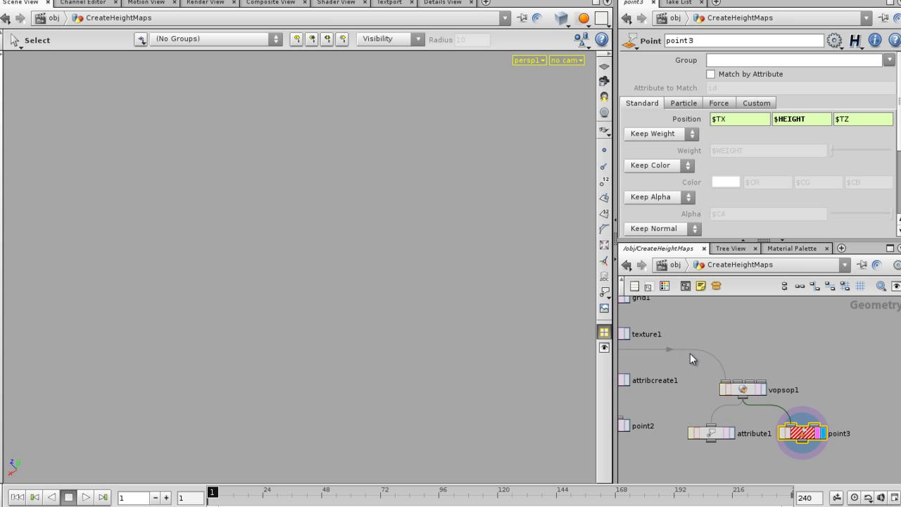
pyautogui.moveTo(689, 357); pyautogui.dragTo(766, 365, button='middle')
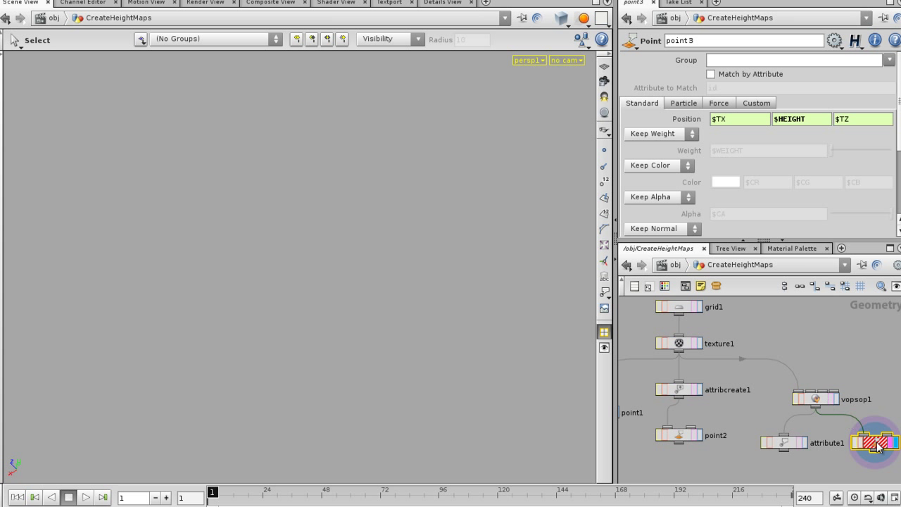
pyautogui.moveTo(826, 443); pyautogui.dragTo(771, 420, button='middle')
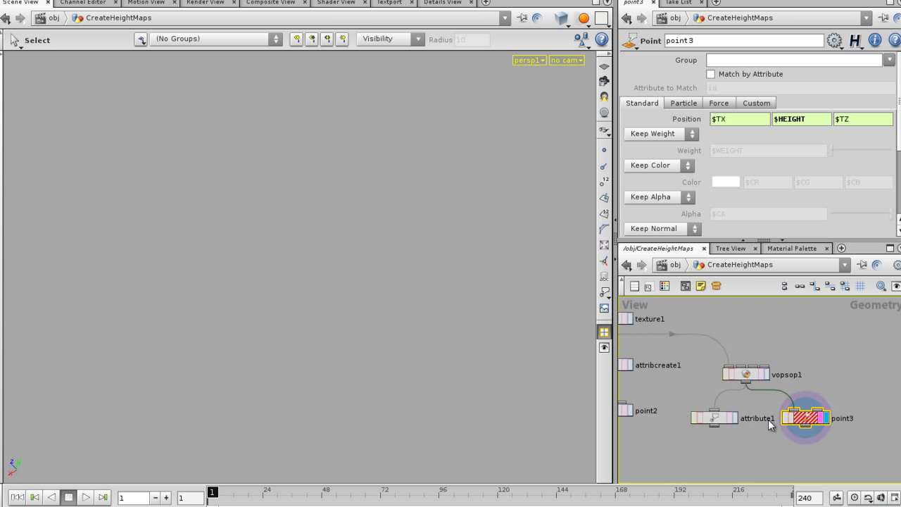
# Step: Set point3's Y position to the expression point("../vopsop1", $PT, "height", 0)
pyautogui.click(815, 121)
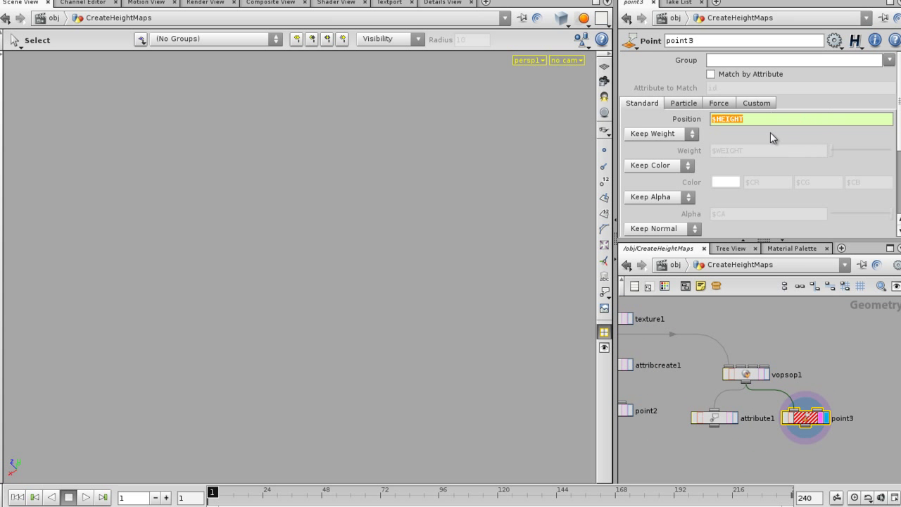
pyautogui.press('BackSpace')
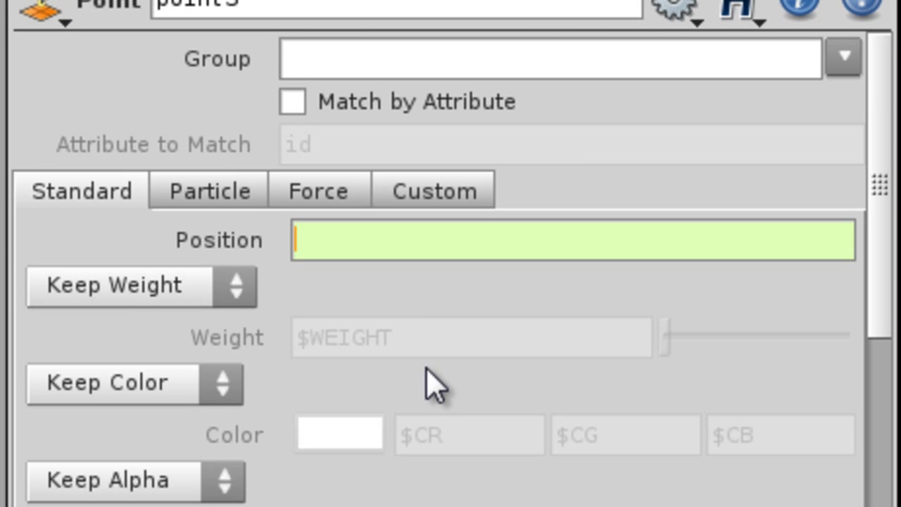
pyautogui.write('point')
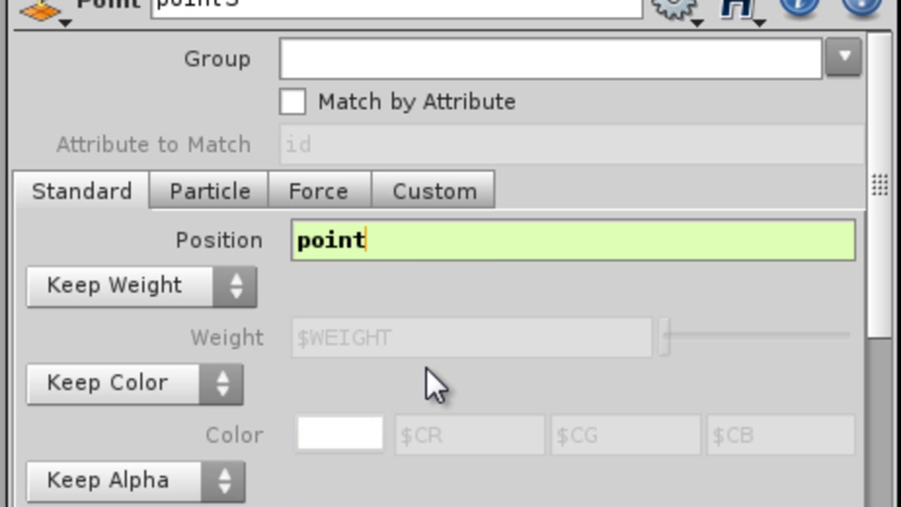
pyautogui.write('(')
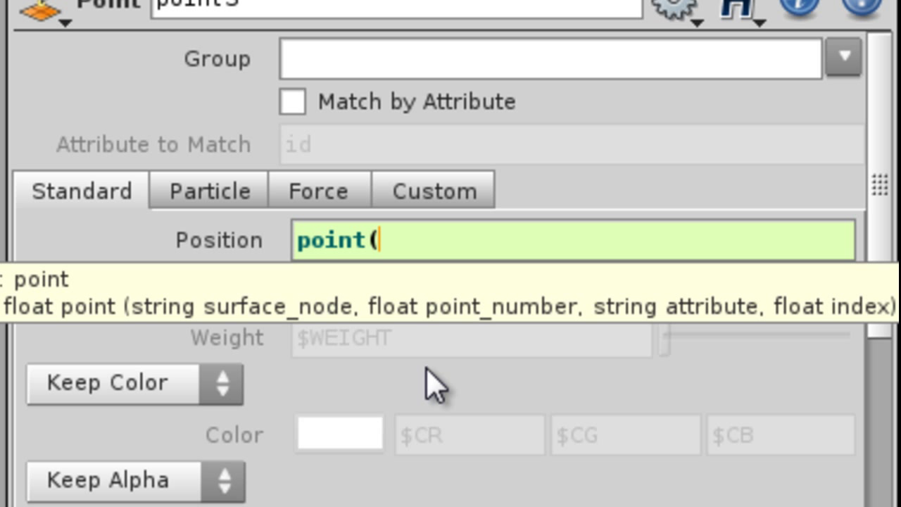
pyautogui.write('"..')
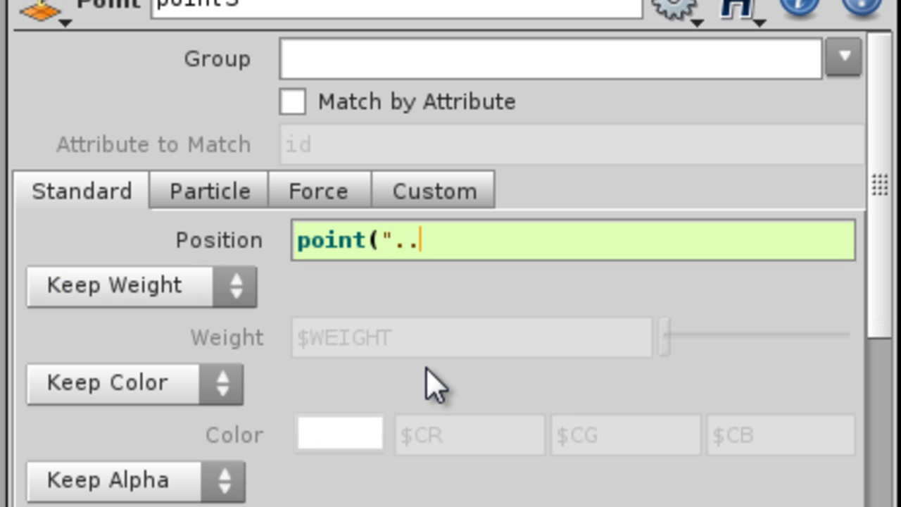
pyautogui.write('v')
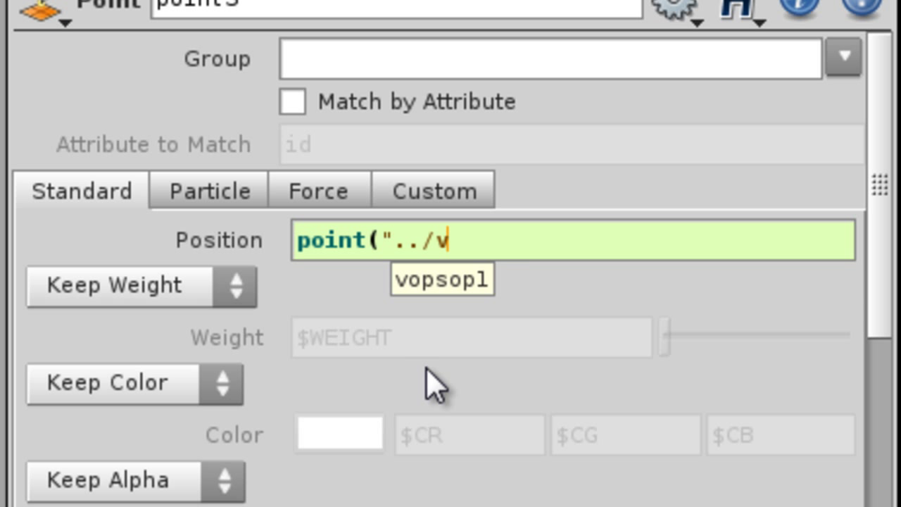
pyautogui.press('Down')
pyautogui.press('Return')
pyautogui.write(',')
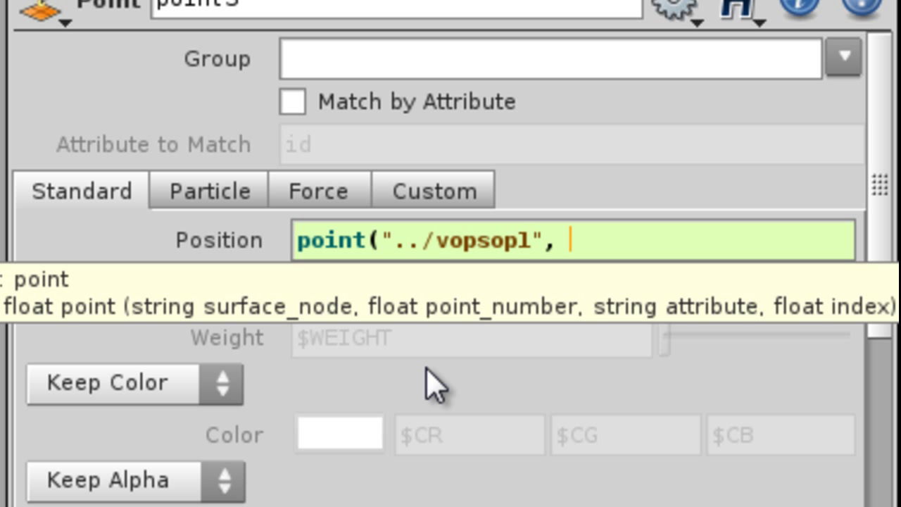
pyautogui.write('$PT')
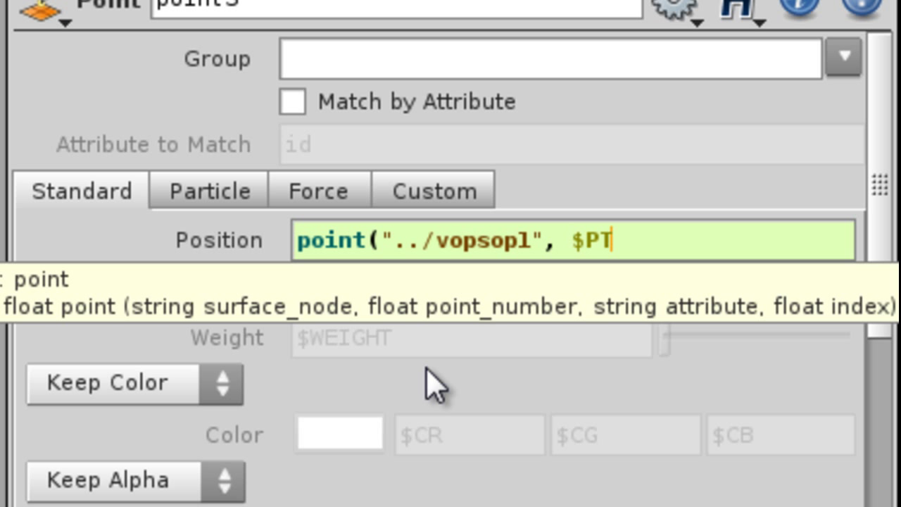
pyautogui.write(', "height')
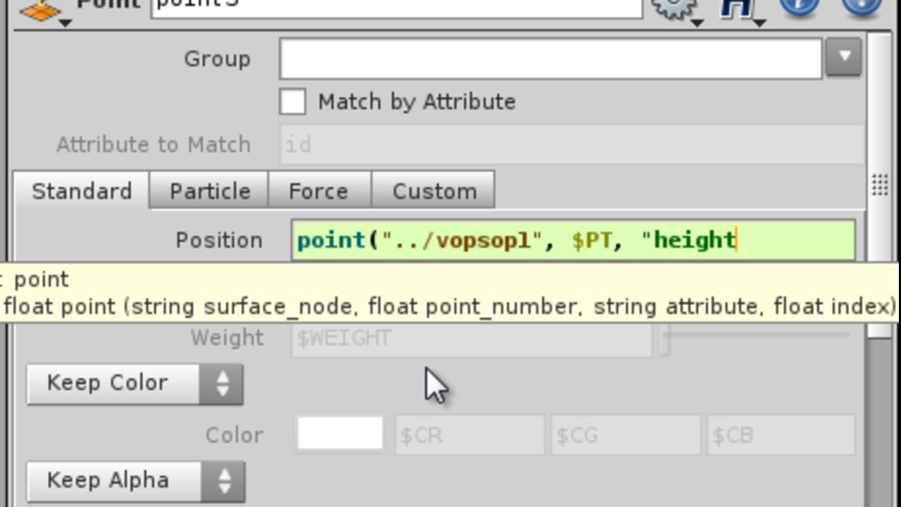
pyautogui.write('", 0)')
pyautogui.press('Return')
# Step: Examine the terrain displaced by point3 from several low angles
pyautogui.moveTo(342, 368); pyautogui.dragTo(751, 468)
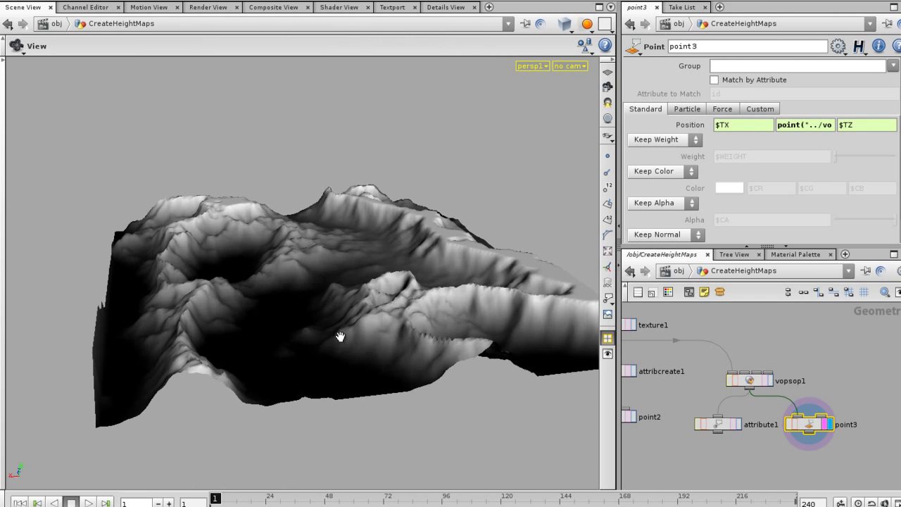
pyautogui.press('Escape')
pyautogui.moveTo(394, 216); pyautogui.dragTo(0, 299)
pyautogui.moveTo(287, 277); pyautogui.dragTo(246, 282)
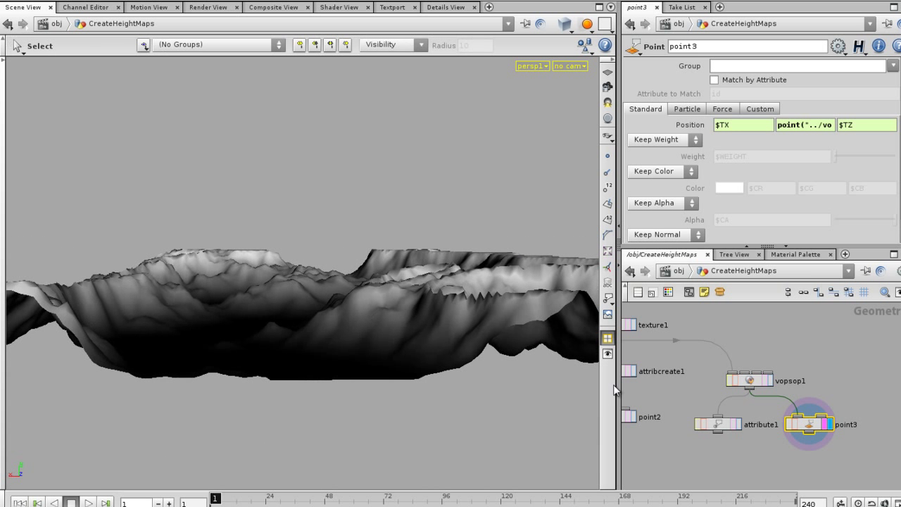
# Step: Move point1 farther away from the attribcreate1 branch and review the three displacement branches of the network
pyautogui.scroll(-4, 649, 399)
pyautogui.moveTo(708, 404); pyautogui.dragTo(804, 415, button='middle')
pyautogui.scroll(-1, 779, 412)
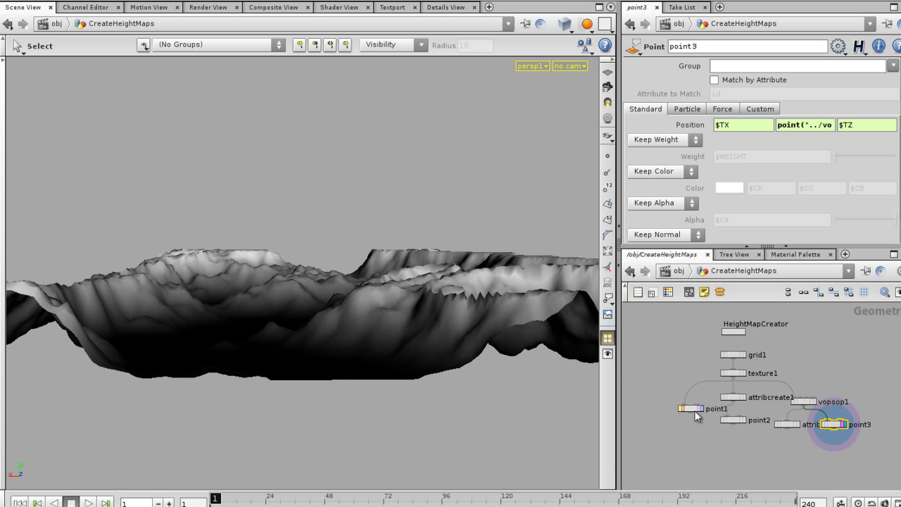
pyautogui.moveTo(693, 411); pyautogui.dragTo(676, 422)
pyautogui.moveTo(767, 439); pyautogui.dragTo(740, 437, button='middle')
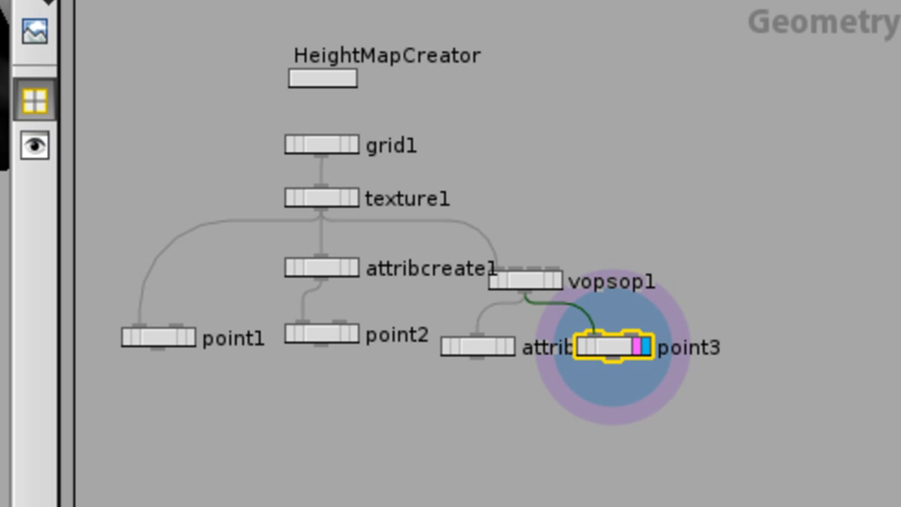
# Step: Duplicate the grid1 and texture1 nodes together within the network
pyautogui.moveTo(450, 168); pyautogui.dragTo(355, 176, button='middle')
pyautogui.scroll(1, 354, 175)
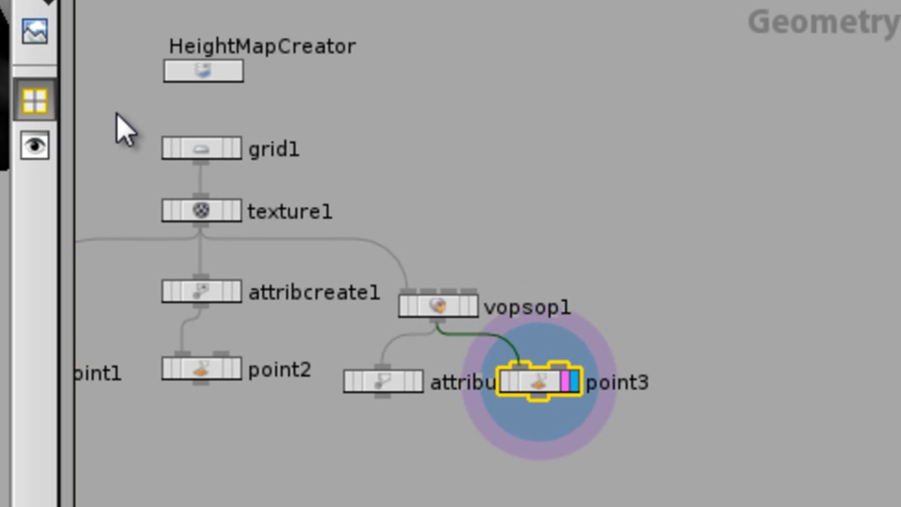
pyautogui.moveTo(118, 113); pyautogui.dragTo(656, 111)
pyautogui.hotkey('ctrl', 'c')
pyautogui.hotkey('ctrl', 'v')
# Step: Add a new VOP SOP below texture2, connect it to texture2, and display it
pyautogui.moveTo(596, 279); pyautogui.dragTo(376, 336, button='middle')
pyautogui.scroll(2, 383, 351)
pyautogui.press('Tab')
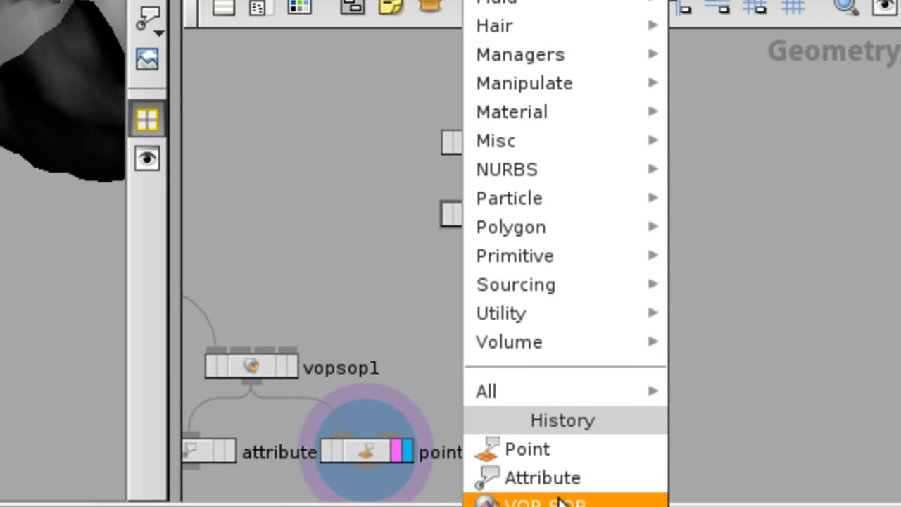
pyautogui.click(559, 500)
pyautogui.click(441, 324)
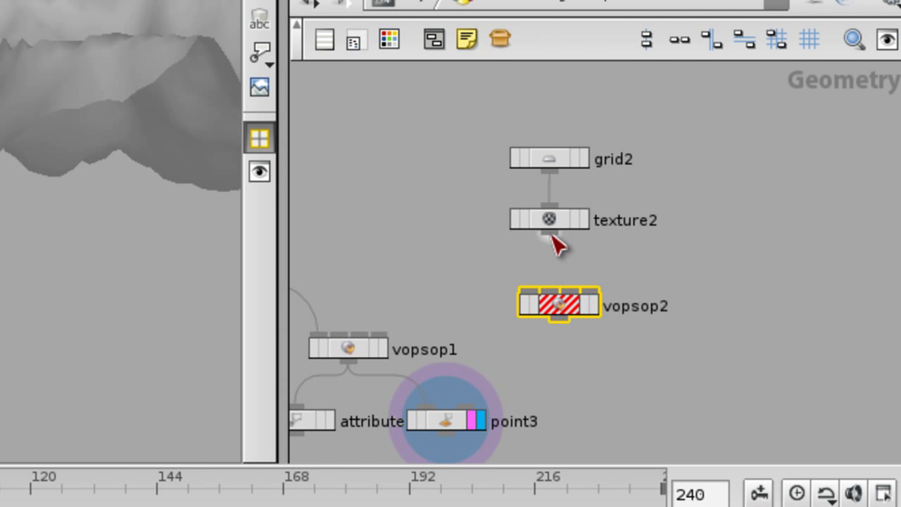
pyautogui.moveTo(531, 288); pyautogui.dragTo(549, 237)
pyautogui.click(549, 236)
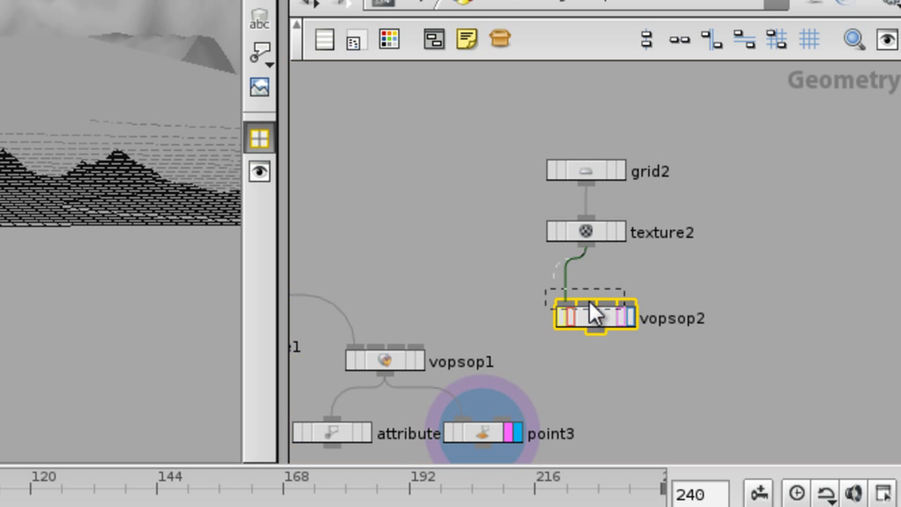
pyautogui.moveTo(589, 300); pyautogui.dragTo(591, 301)
pyautogui.click(619, 300)
pyautogui.moveTo(433, 249); pyautogui.dragTo(509, 236, button='middle')
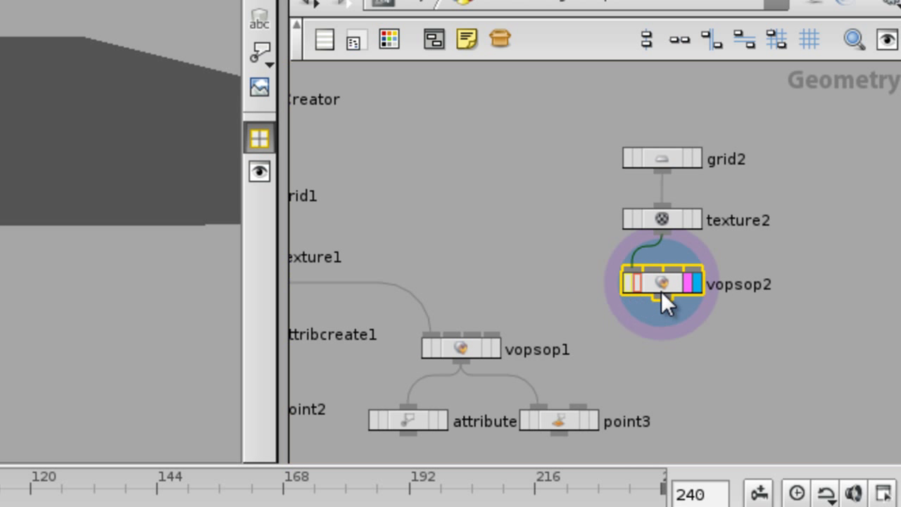
# Step: Look inside vopsop1 at its VOP network and return to the CreateHeightMaps network
pyautogui.doubleClick(509, 332)
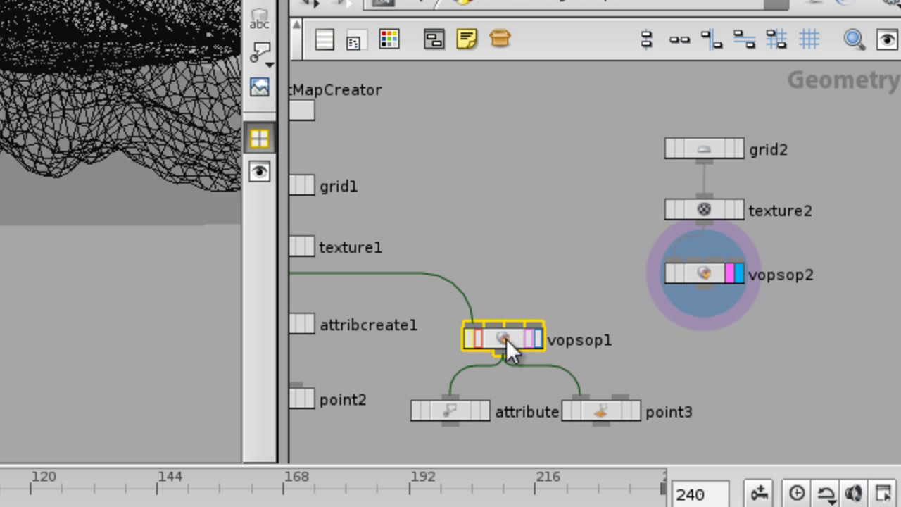
pyautogui.moveTo(522, 299); pyautogui.dragTo(497, 304, button='right')
pyautogui.moveTo(426, 291); pyautogui.dragTo(706, 301, button='middle')
pyautogui.moveTo(588, 295); pyautogui.dragTo(571, 280, button='right')
pyautogui.click(539, 3)
pyautogui.moveTo(609, 288); pyautogui.dragTo(588, 275, button='middle')
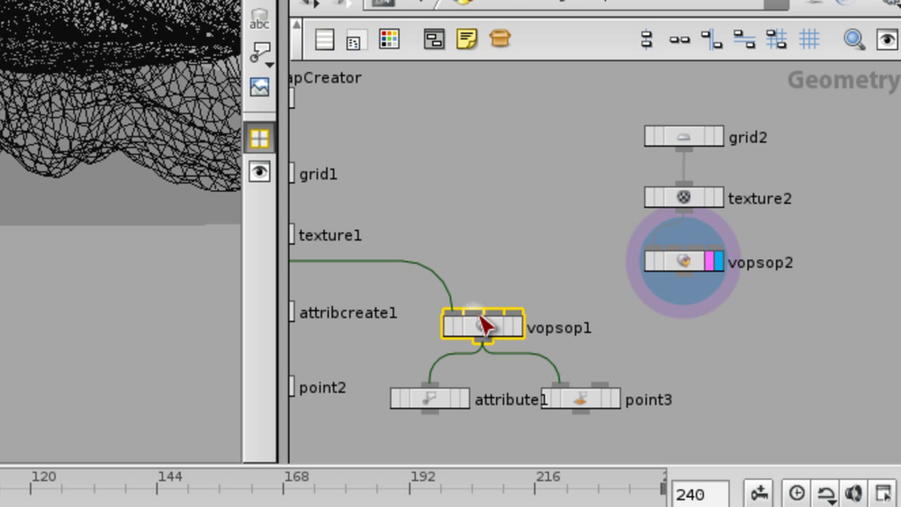
# Step: Duplicate vopsop1 near the texture2 chain and delete the empty vopsop2
pyautogui.keyDown('alt'); pyautogui.moveTo(482, 316); pyautogui.dragTo(500, 336); pyautogui.keyUp('alt')
pyautogui.click(678, 330)
pyautogui.scroll(1, 697, 320)
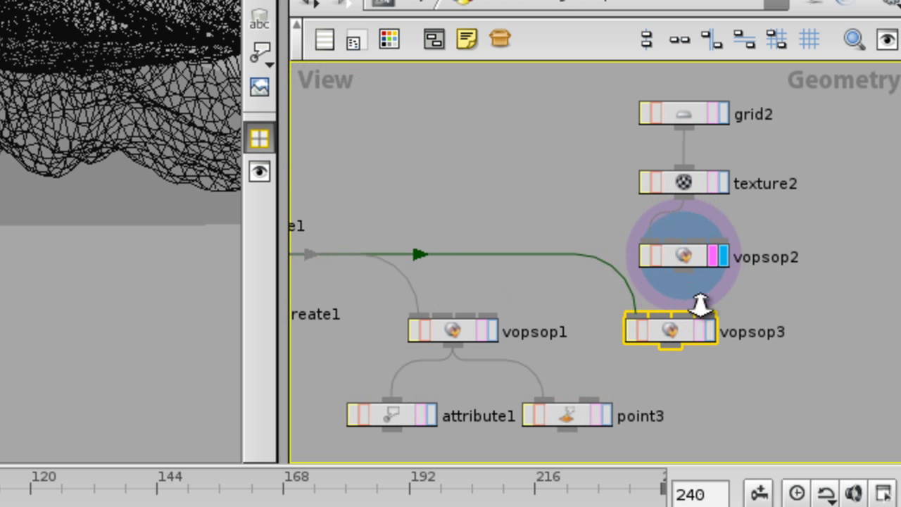
pyautogui.click(690, 261)
pyautogui.press('Delete')
# Step: Connect texture2 to the first input of vopsop3, place vopsop3 below texture2, and display it
pyautogui.moveTo(687, 336); pyautogui.dragTo(686, 318)
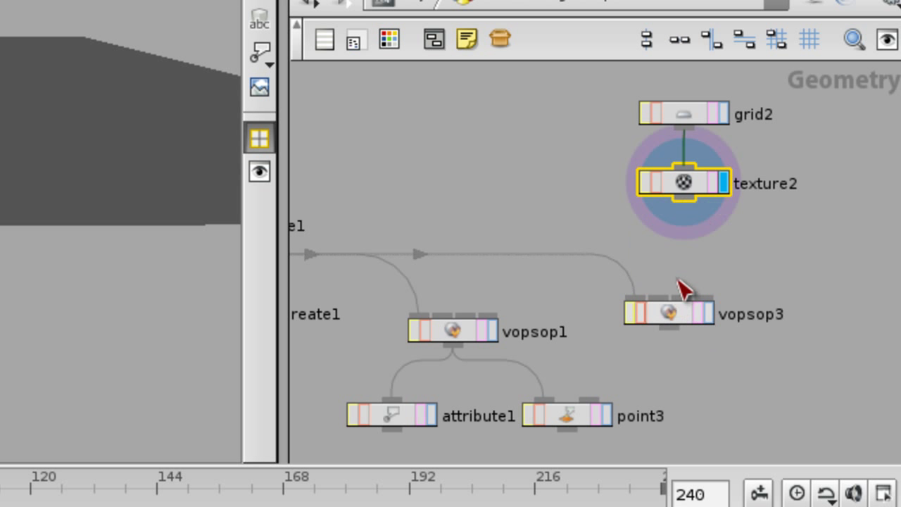
pyautogui.moveTo(675, 254); pyautogui.dragTo(696, 250, button='right')
pyautogui.click(687, 195)
pyautogui.moveTo(640, 311); pyautogui.dragTo(672, 288)
pyautogui.click(730, 285)
pyautogui.click(658, 288)
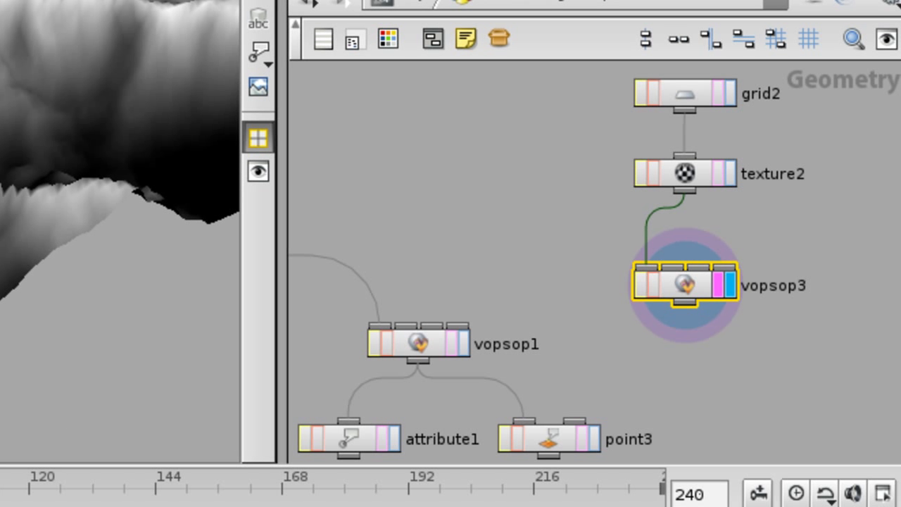
pyautogui.moveTo(677, 271); pyautogui.dragTo(672, 275)
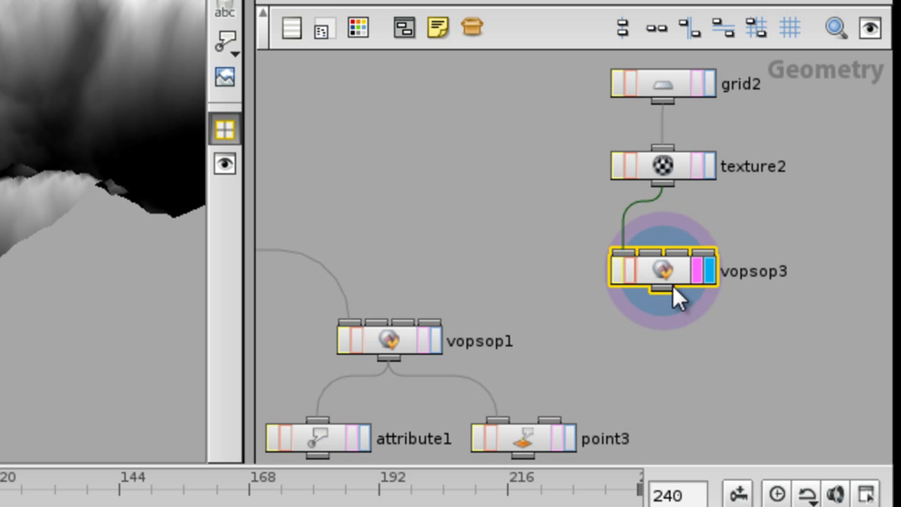
# Step: Open the VOP network inside vopsop3 and delete the cmap, colormap1 and luminance1 nodes
pyautogui.doubleClick(669, 272)
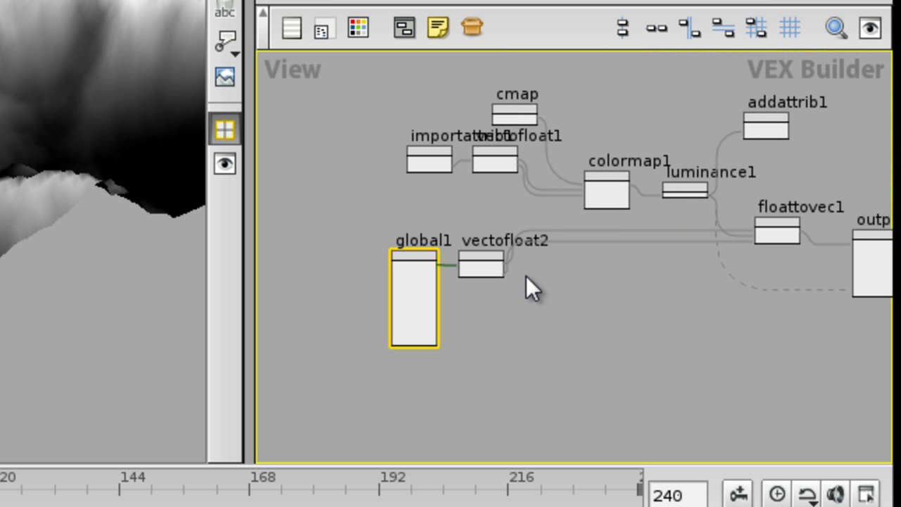
pyautogui.moveTo(596, 266); pyautogui.dragTo(541, 375, button='middle')
pyautogui.moveTo(540, 375); pyautogui.dragTo(634, 328, button='right')
pyautogui.moveTo(622, 217); pyautogui.dragTo(674, 256, button='middle')
pyautogui.moveTo(674, 255); pyautogui.dragTo(615, 213, button='right')
pyautogui.moveTo(362, 186); pyautogui.dragTo(342, 237)
pyautogui.moveTo(460, 158); pyautogui.dragTo(488, 212)
pyautogui.moveTo(483, 131); pyautogui.dragTo(754, 299)
pyautogui.press('Delete')
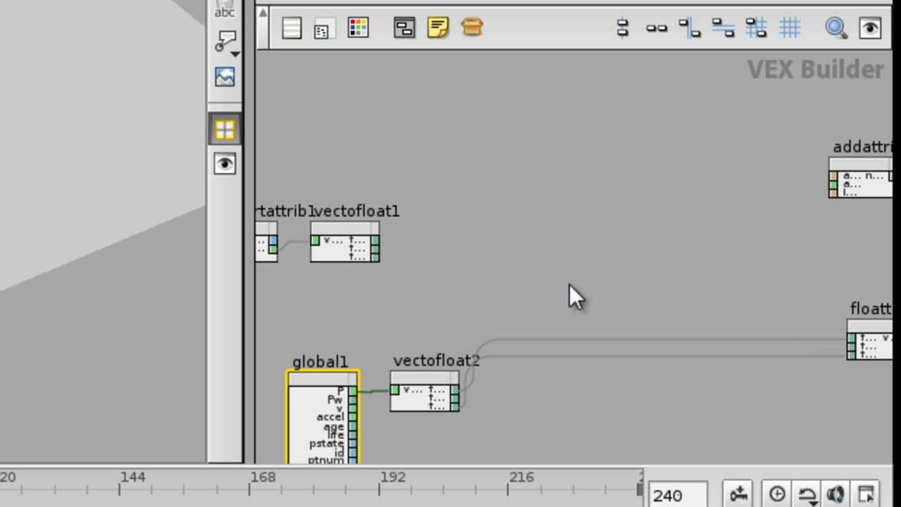
# Step: Enlarge the network pane and move importattrib1 and vectofloat1 together below the global1 node
pyautogui.moveTo(479, 275); pyautogui.dragTo(669, 218, button='middle')
pyautogui.scroll(3, 563, 227)
pyautogui.moveTo(334, 105); pyautogui.dragTo(597, 197)
pyautogui.moveTo(520, 147); pyautogui.dragTo(569, 188)
pyautogui.moveTo(741, 310); pyautogui.dragTo(650, 273, button='middle')
pyautogui.scroll(-4, 650, 273)
pyautogui.moveTo(579, 249); pyautogui.dragTo(498, 154, button='middle')
pyautogui.moveTo(475, 114); pyautogui.dragTo(588, 333)
pyautogui.scroll(4, 686, 331)
pyautogui.moveTo(692, 331); pyautogui.dragTo(740, 296, button='middle')
pyautogui.hotkey('ctrl', 'b')
pyautogui.moveTo(377, 330); pyautogui.dragTo(545, 236, button='middle')
pyautogui.scroll(4, 371, 295)
pyautogui.moveTo(371, 295); pyautogui.dragTo(475, 248, button='middle')
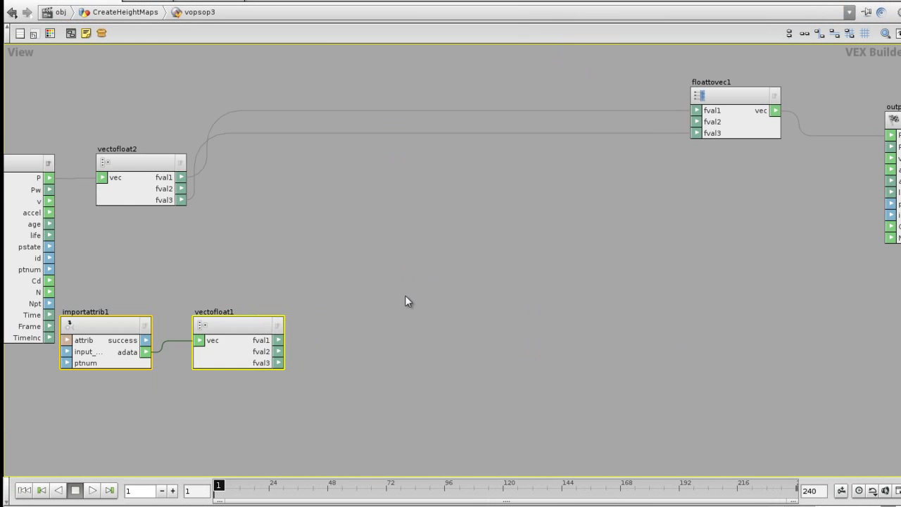
pyautogui.moveTo(214, 301); pyautogui.dragTo(114, 413)
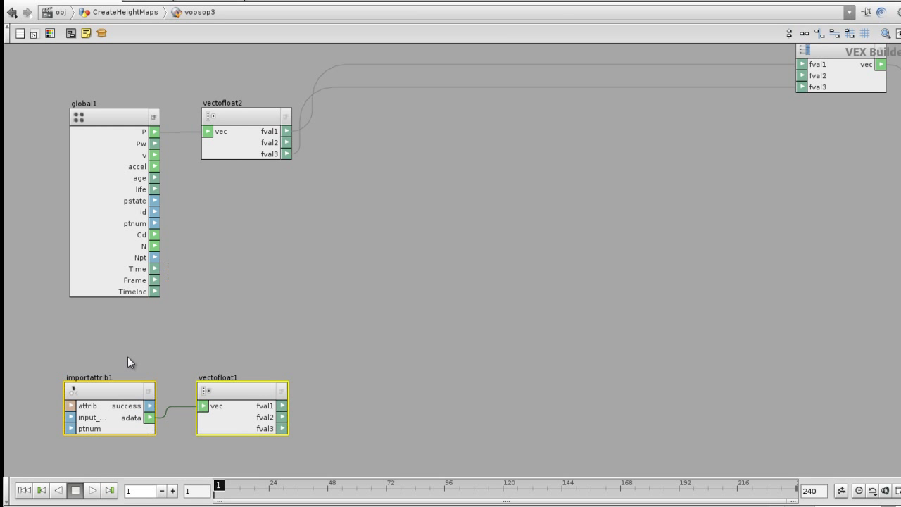
pyautogui.moveTo(256, 373); pyautogui.dragTo(251, 322, button='middle')
pyautogui.click(249, 321)
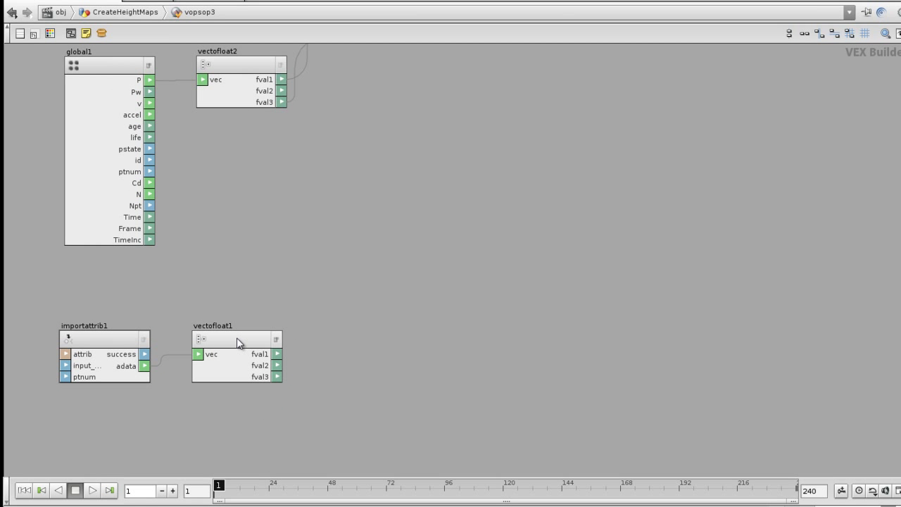
# Step: Show the parameters of importattrib1 over the network and reposition vectofloat1 beside it
pyautogui.click(85, 345)
pyautogui.press('p')
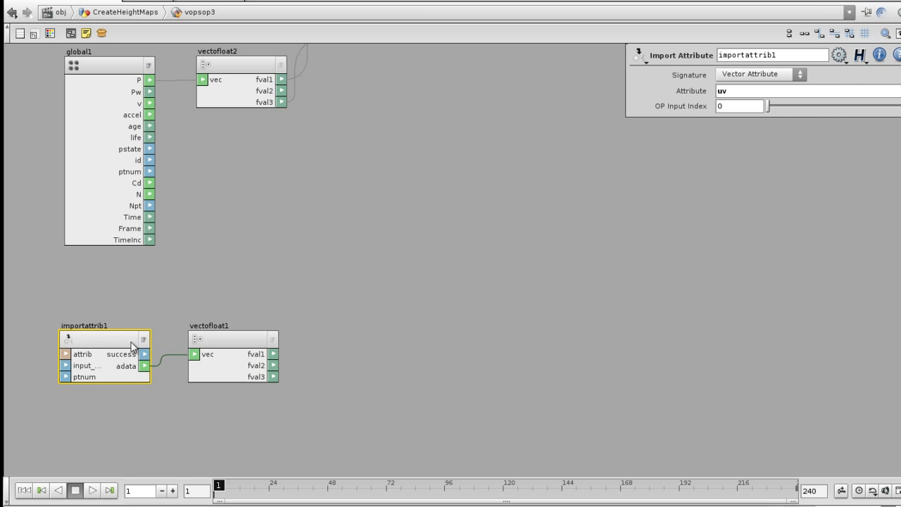
pyautogui.moveTo(218, 343); pyautogui.dragTo(218, 351)
pyautogui.moveTo(398, 302); pyautogui.dragTo(395, 302, button='right')
pyautogui.moveTo(395, 301); pyautogui.dragTo(338, 294, button='middle')
# Step: Add a Float To Vector node, feed its first two inputs from vectofloat1's fval1 and fval2, and align vectofloat1 with it
pyautogui.press('Tab')
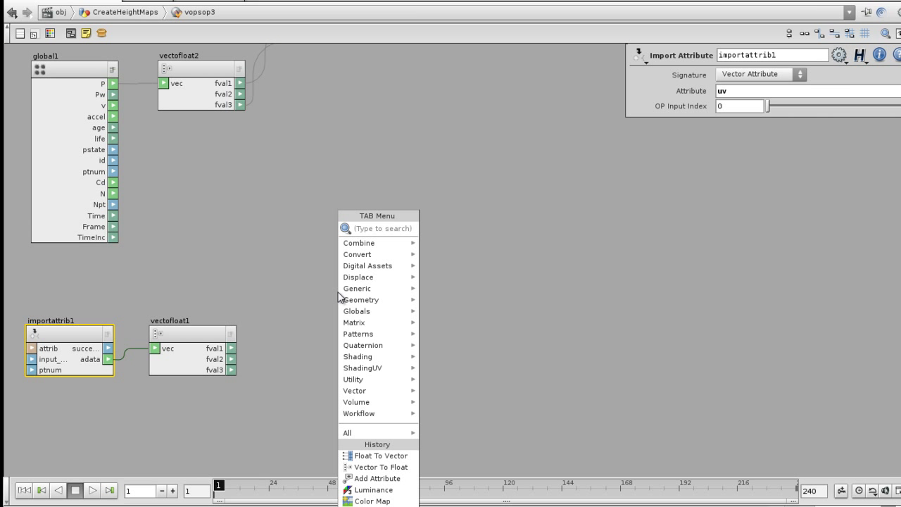
pyautogui.write('flo')
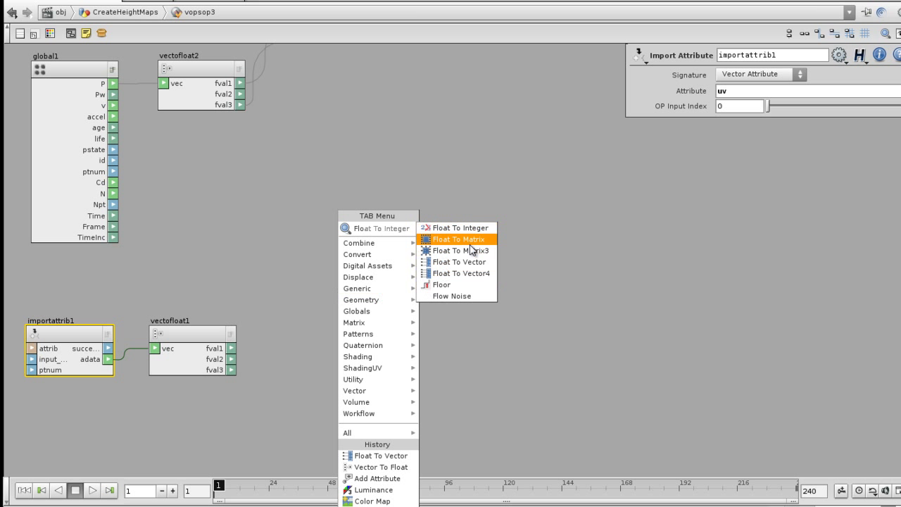
pyautogui.click(446, 265)
pyautogui.click(299, 262)
pyautogui.moveTo(294, 252); pyautogui.dragTo(328, 250)
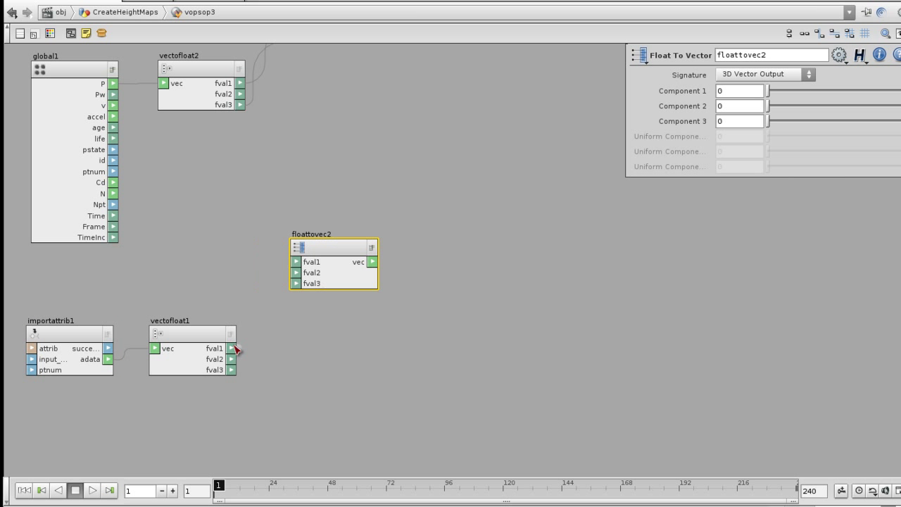
pyautogui.moveTo(232, 349); pyautogui.dragTo(356, 268)
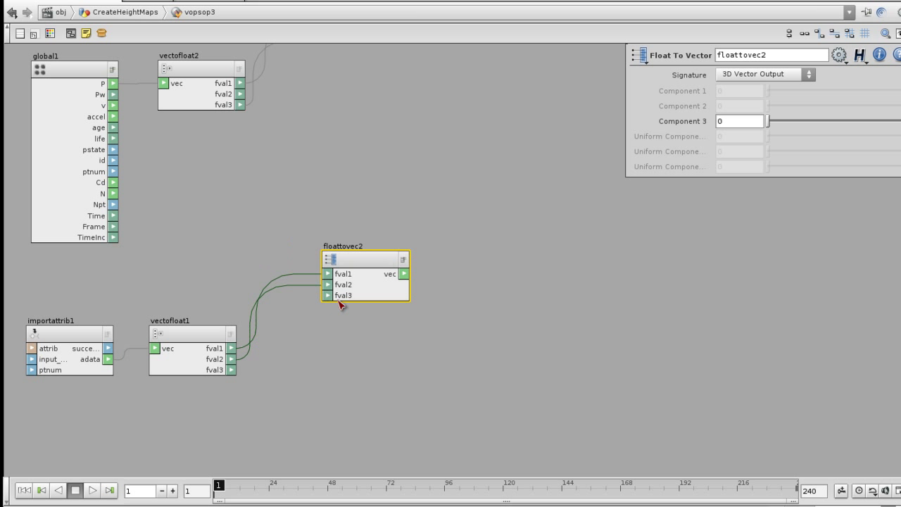
pyautogui.moveTo(206, 331); pyautogui.dragTo(213, 262)
pyautogui.press('h')
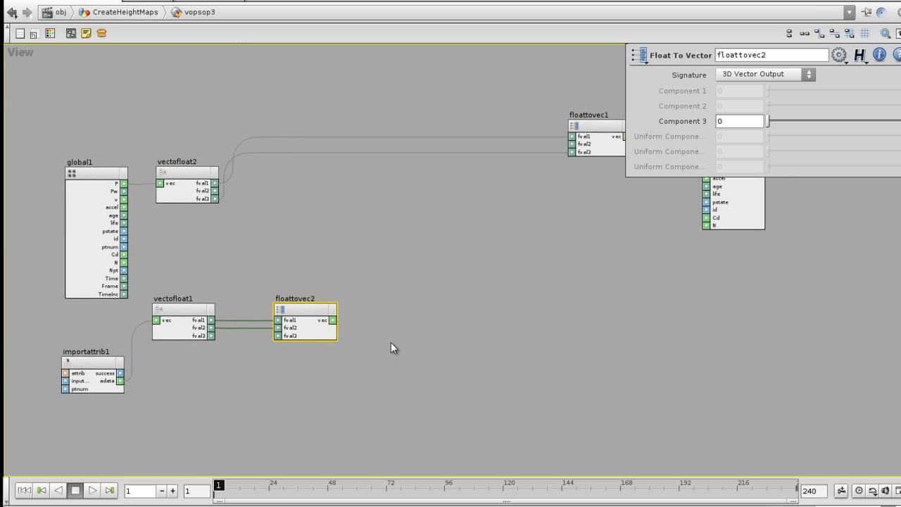
# Step: Add an Anti-Aliased Noise node and connect floattovec2's vec output to its pos input
pyautogui.press('Tab')
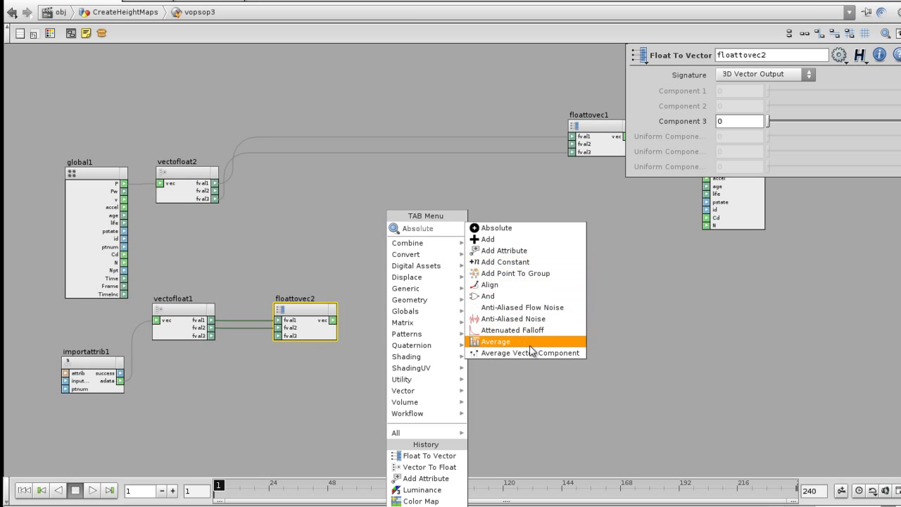
pyautogui.click(533, 322)
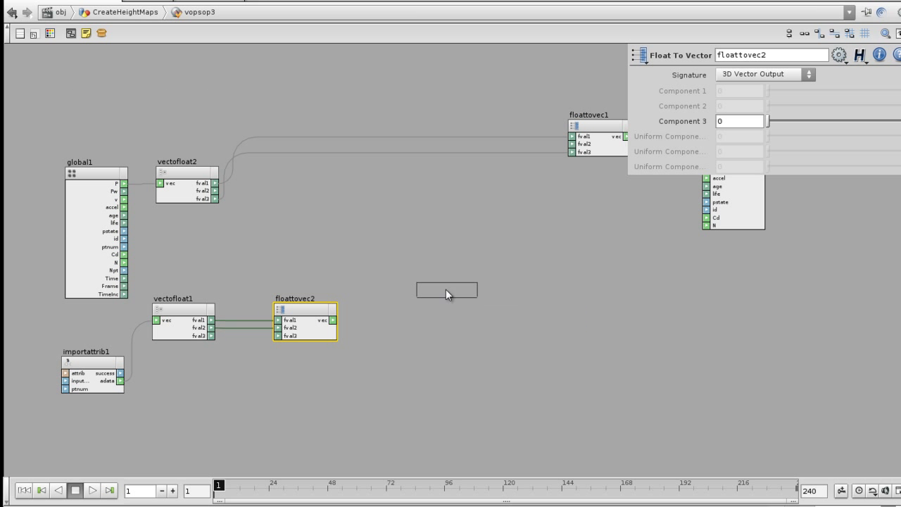
pyautogui.click(432, 280)
pyautogui.click(443, 270)
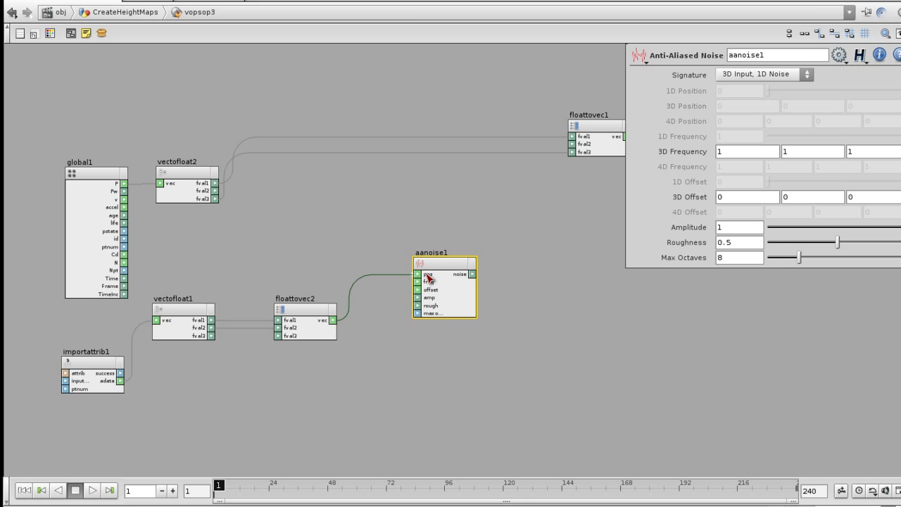
pyautogui.moveTo(435, 278); pyautogui.dragTo(424, 289)
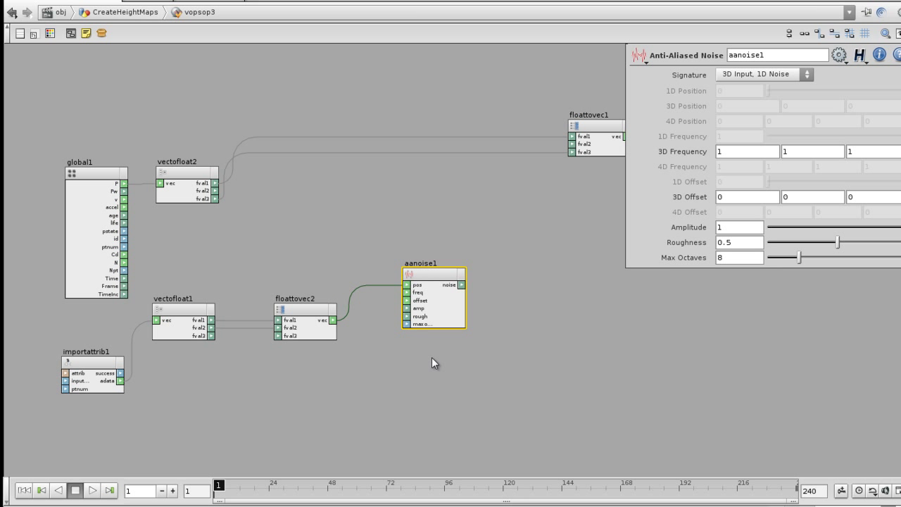
pyautogui.moveTo(369, 362); pyautogui.dragTo(372, 325, button='middle')
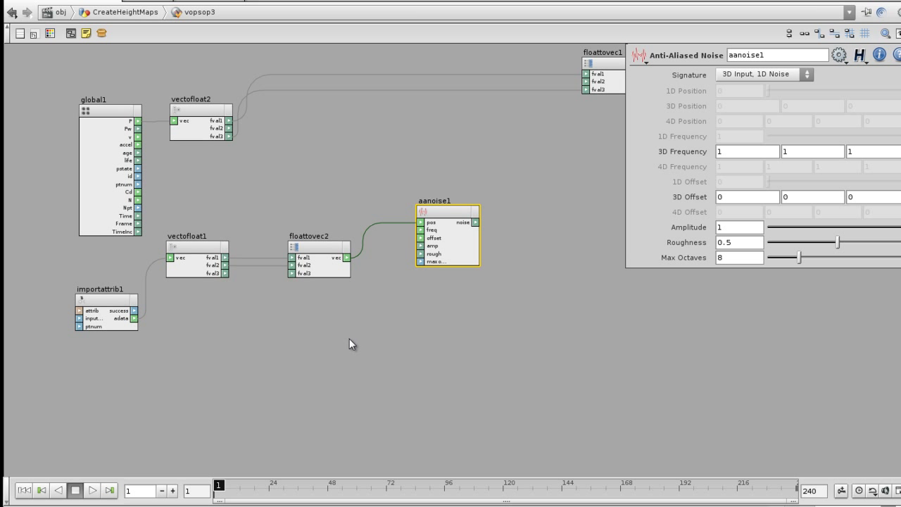
# Step: Add a Cellular Noise node below floattovec2
pyautogui.press('Tab')
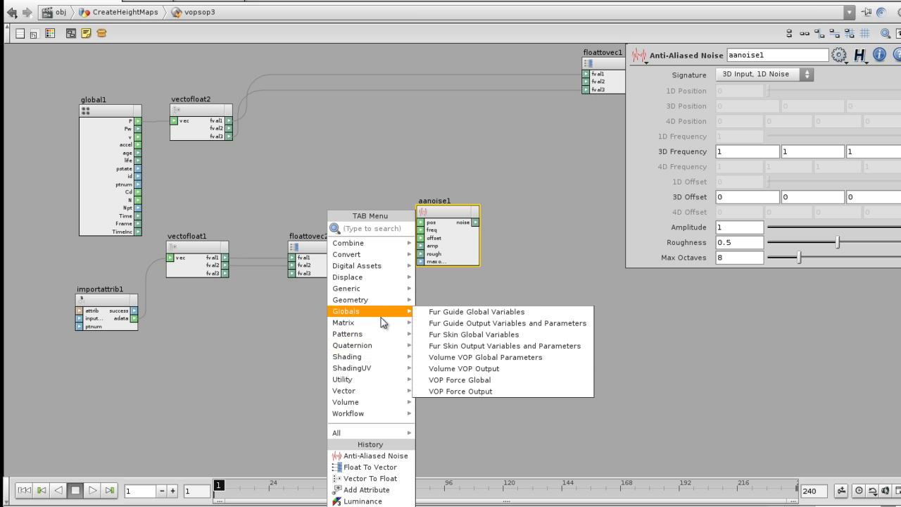
pyautogui.moveTo(368, 336)
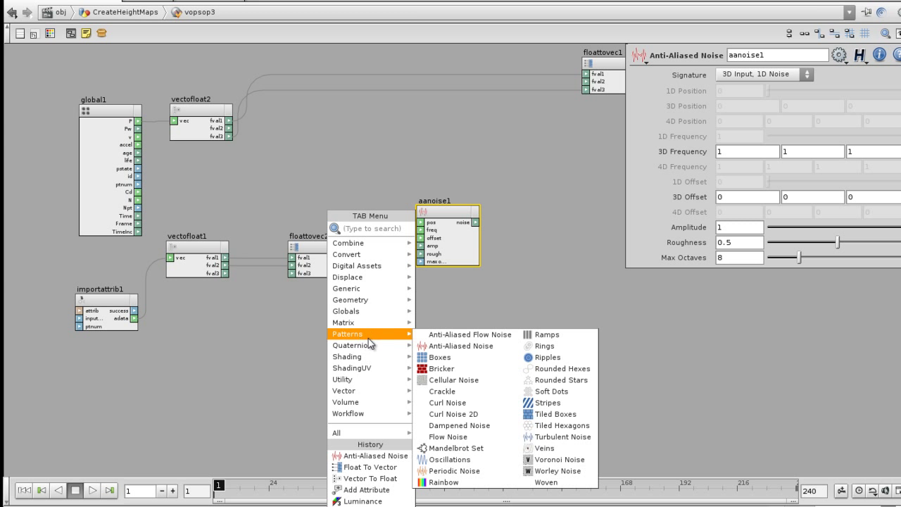
pyautogui.click(468, 381)
pyautogui.moveTo(326, 301); pyautogui.dragTo(325, 318)
pyautogui.scroll(4, 204, 304)
# Step: Connect vectofloat1's fval1 and fval2 to the s and t inputs of cellnoise1, lowering vectofloat1 to tidy the wires
pyautogui.moveTo(240, 228); pyautogui.dragTo(352, 349)
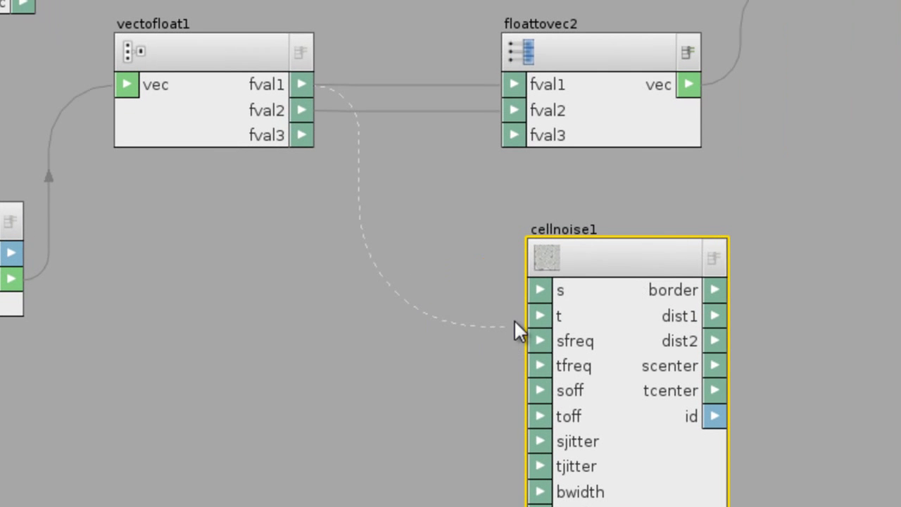
pyautogui.click(508, 288)
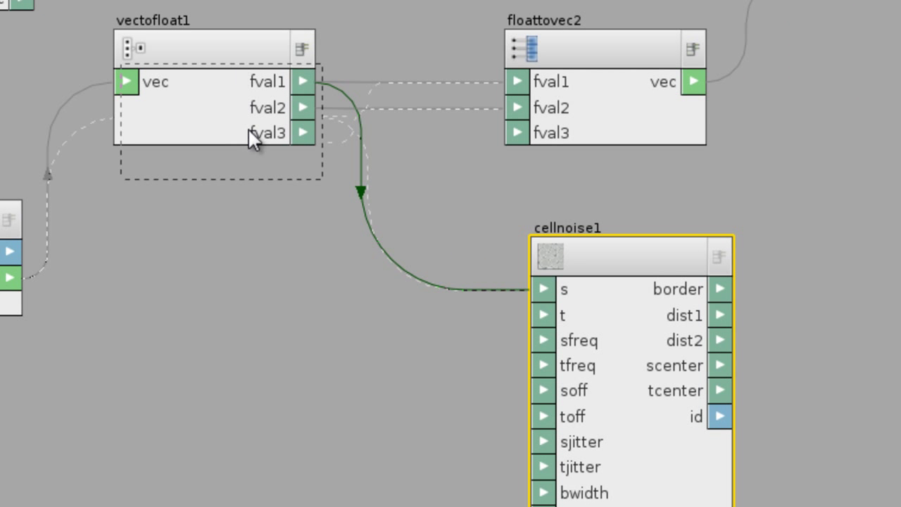
pyautogui.moveTo(248, 128); pyautogui.dragTo(210, 249)
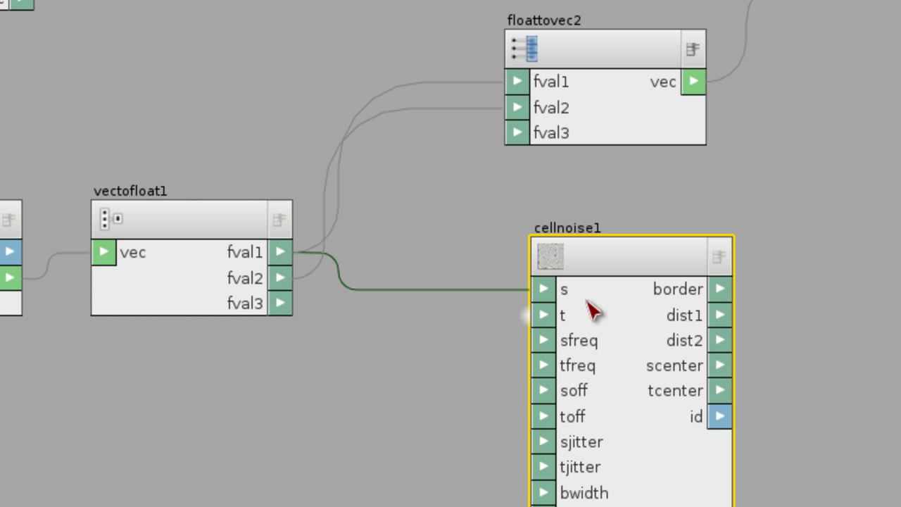
pyautogui.click(285, 280)
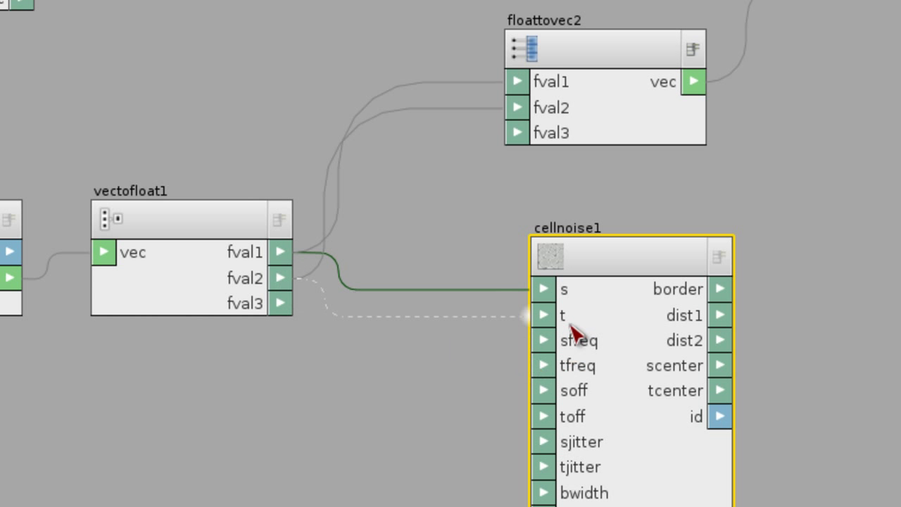
pyautogui.click(542, 315)
pyautogui.moveTo(565, 262); pyautogui.dragTo(540, 294)
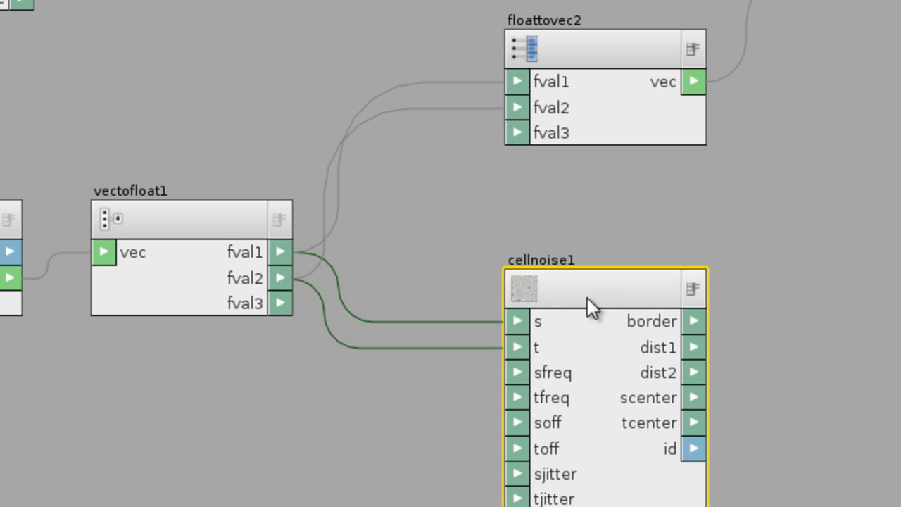
# Step: Move cellnoise1 directly below aanoise1
pyautogui.scroll(3, 585, 294)
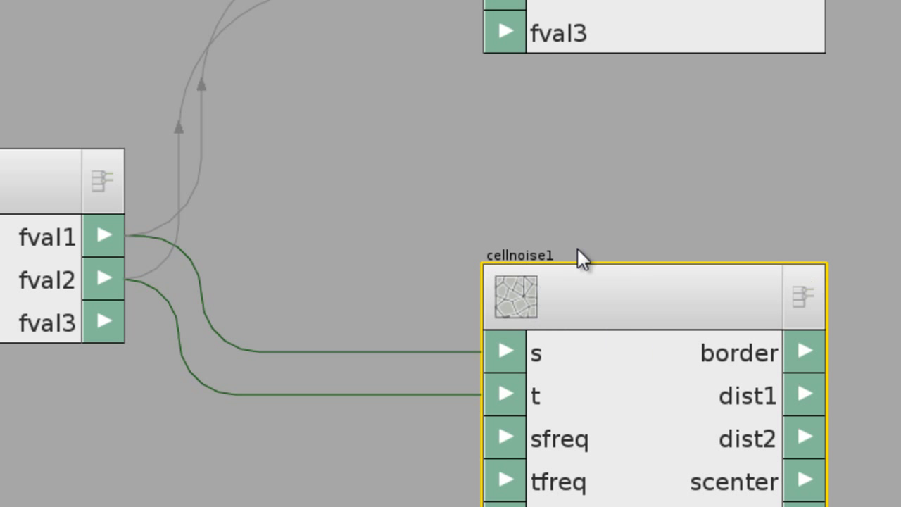
pyautogui.scroll(-3, 616, 234)
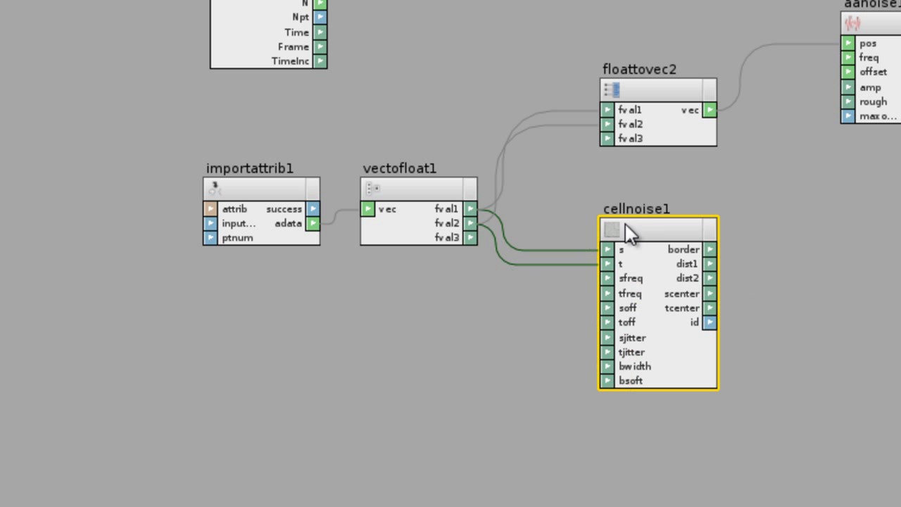
pyautogui.moveTo(647, 224); pyautogui.dragTo(864, 221)
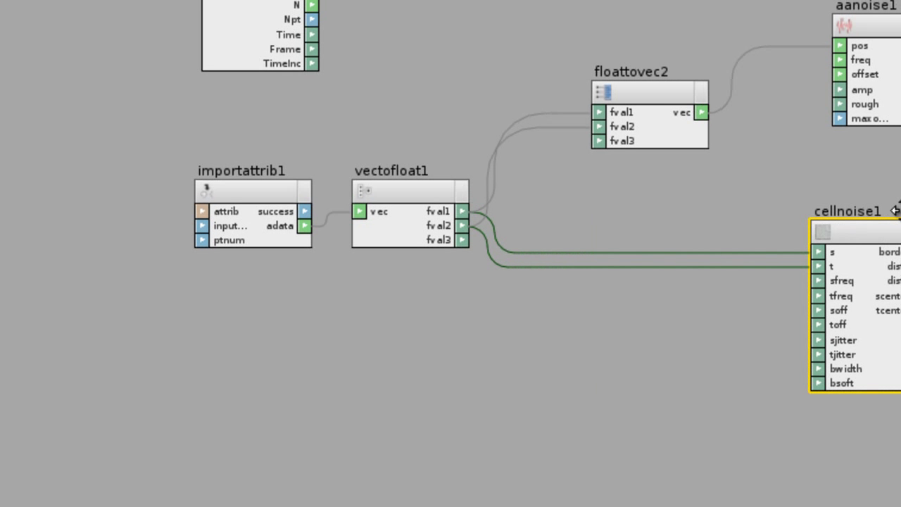
pyautogui.moveTo(862, 209); pyautogui.dragTo(828, 210, button='middle')
pyautogui.moveTo(804, 249); pyautogui.dragTo(823, 249)
# Step: Place an Add node beside the noises and feed it aanoise1's noise and cellnoise1's dist1 outputs
pyautogui.moveTo(897, 169); pyautogui.dragTo(767, 196, button='middle')
pyautogui.click(767, 195)
pyautogui.press('Tab')
pyautogui.click(828, 193)
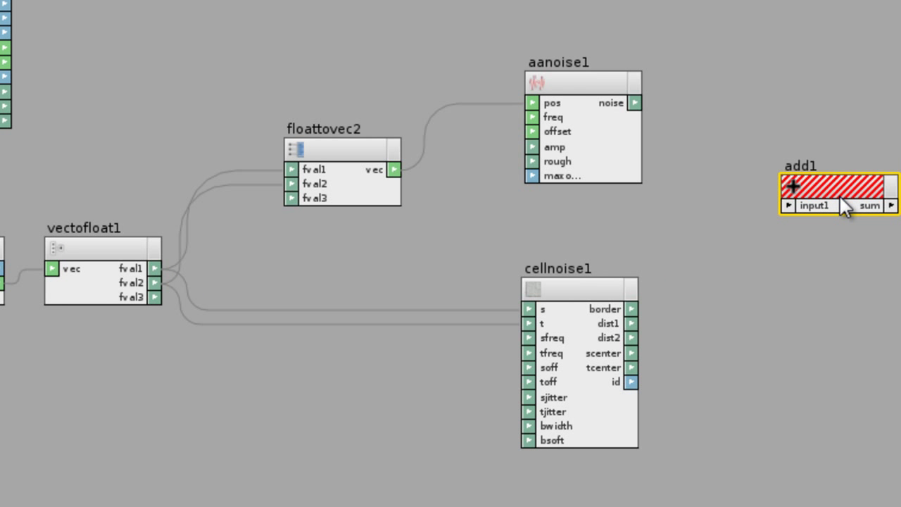
pyautogui.moveTo(634, 103); pyautogui.dragTo(800, 204)
pyautogui.scroll(5, 713, 342)
pyautogui.moveTo(734, 342); pyautogui.dragTo(669, 304, button='middle')
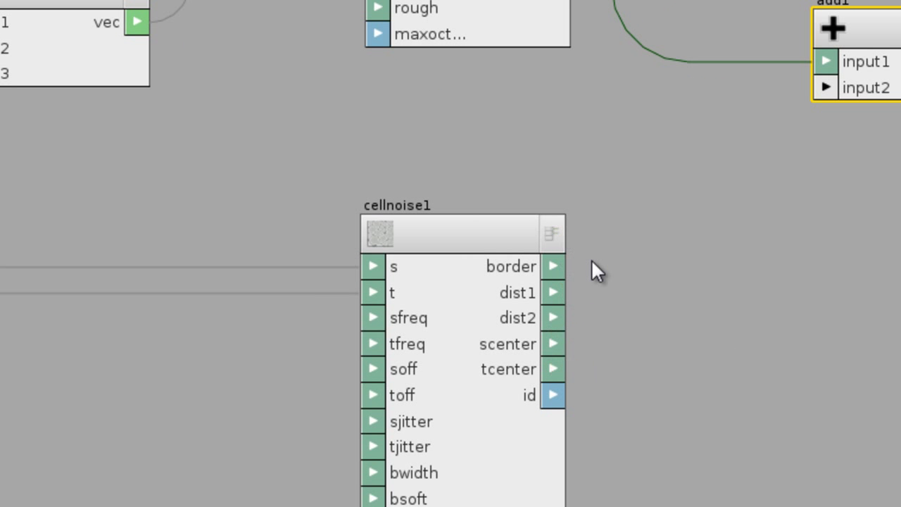
pyautogui.moveTo(553, 293); pyautogui.dragTo(843, 84)
pyautogui.moveTo(899, 13); pyautogui.dragTo(900, 56)
pyautogui.scroll(-3, 900, 57)
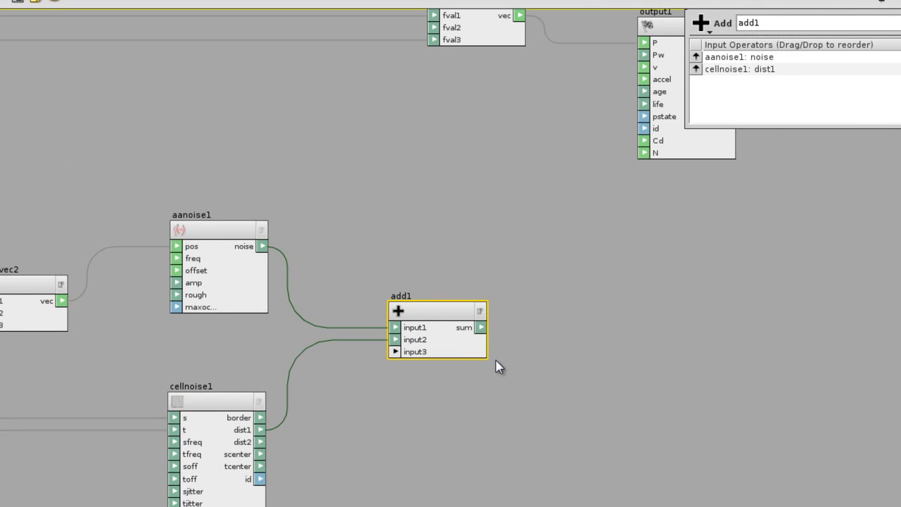
# Step: Connect add1's sum to the fval2 input of floattovec1 and reposition floattovec1 together with output1
pyautogui.moveTo(480, 327); pyautogui.dragTo(438, 209)
pyautogui.moveTo(480, 186); pyautogui.dragTo(521, 205)
pyautogui.scroll(-2, 585, 297)
pyautogui.moveTo(584, 296); pyautogui.dragTo(487, 313, button='middle')
pyautogui.moveTo(403, 202); pyautogui.dragTo(565, 247)
pyautogui.moveTo(714, 291); pyautogui.dragTo(714, 291)
pyautogui.moveTo(538, 401); pyautogui.dragTo(668, 353, button='middle')
pyautogui.scroll(-2, 667, 353)
pyautogui.moveTo(485, 338); pyautogui.dragTo(606, 283, button='middle')
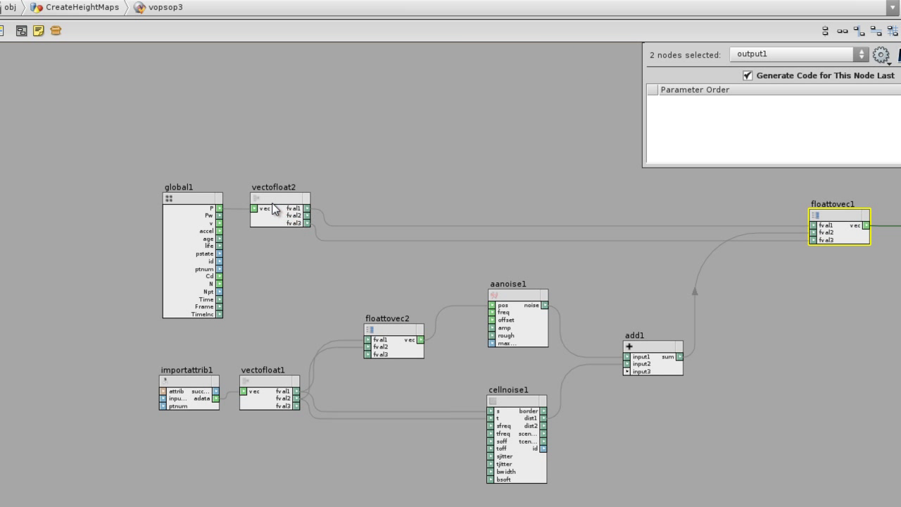
# Step: Return to the CreateHeightMaps network with the full pane layout and examine the displaced grid from another angle
pyautogui.hotkey('ctrl', 'b')
pyautogui.press('u')
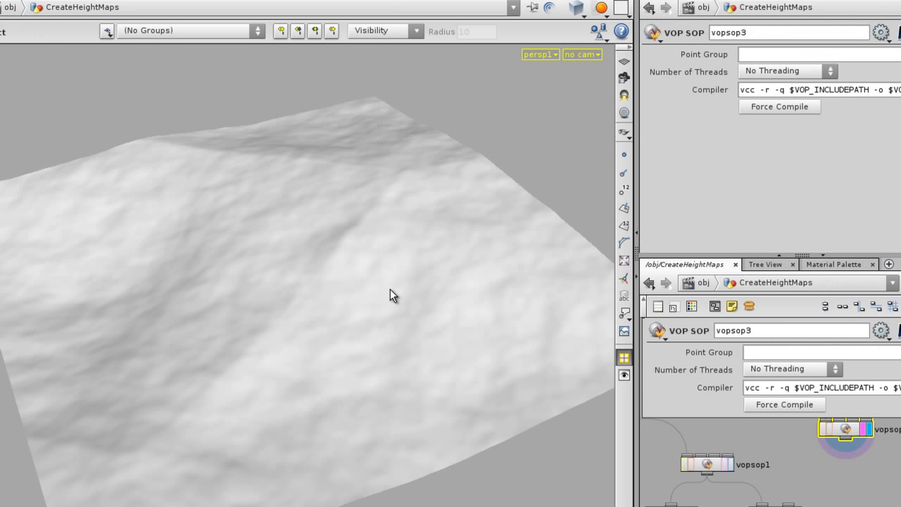
pyautogui.moveTo(390, 294); pyautogui.dragTo(415, 233)
pyautogui.moveTo(202, 288); pyautogui.dragTo(347, 326)
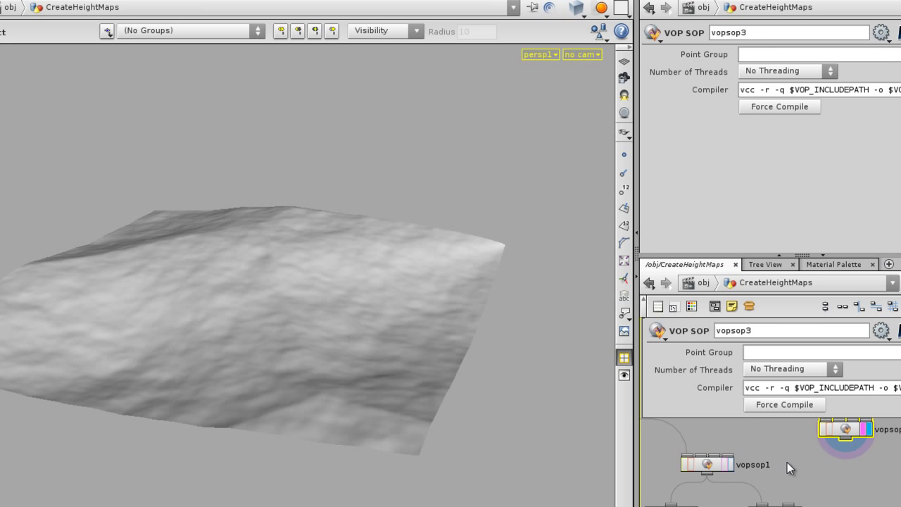
pyautogui.press('p')
# Step: Inside vopsop3, set all three 3D Frequency values of aanoise1 to -0.2 and view the whole grid
pyautogui.moveTo(779, 458)
pyautogui.mouseDown(button='middle')
pyautogui.moveTo(796, 418)
pyautogui.moveTo(796, 428)
pyautogui.moveTo(622, 456)
pyautogui.mouseUp(button='middle')
pyautogui.doubleClick(833, 406)
pyautogui.moveTo(811, 446); pyautogui.dragTo(653, 499, button='middle')
pyautogui.moveTo(837, 444); pyautogui.dragTo(756, 456, button='middle')
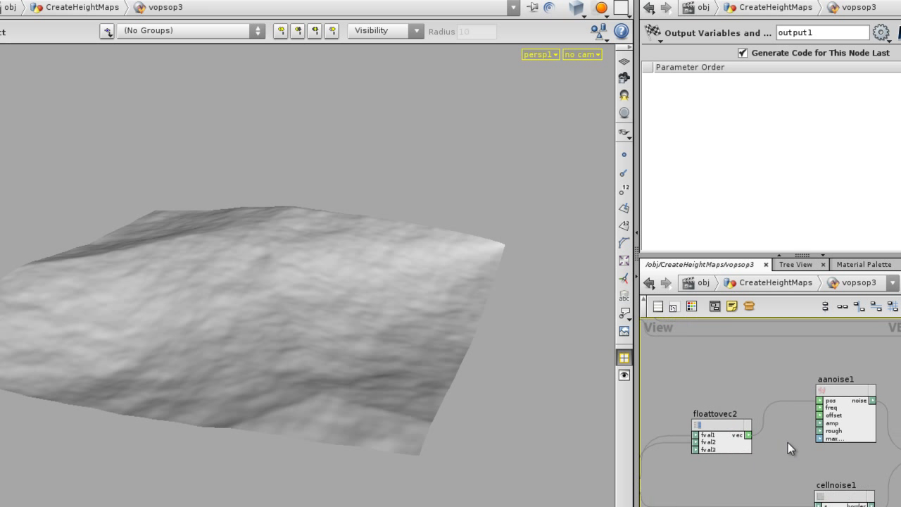
pyautogui.click(836, 390)
pyautogui.moveTo(702, 141); pyautogui.dragTo(593, 156, button='middle')
pyautogui.keyDown('alt'); pyautogui.moveTo(461, 343); pyautogui.dragTo(429, 420); pyautogui.keyUp('alt')
pyautogui.keyDown('alt'); pyautogui.moveTo(427, 417); pyautogui.dragTo(267, 390, button='right'); pyautogui.keyUp('alt')
pyautogui.keyDown('alt'); pyautogui.moveTo(400, 359); pyautogui.dragTo(272, 350, button='right'); pyautogui.keyUp('alt')
pyautogui.keyDown('alt'); pyautogui.moveTo(272, 350); pyautogui.dragTo(258, 291); pyautogui.keyUp('alt')
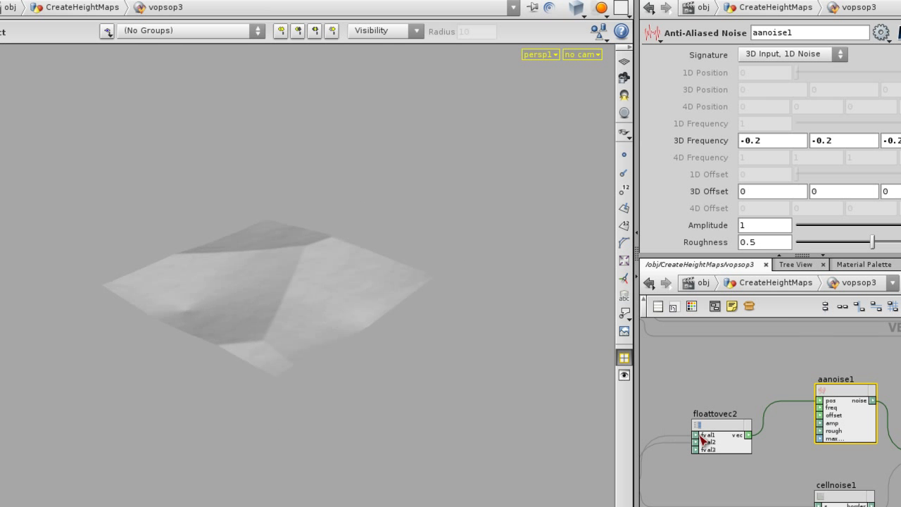
# Step: Lower cellnoise1's S Frequency and set its T Frequency to about -3.42 so the cells repeat more densely across the grid
pyautogui.moveTo(785, 467); pyautogui.dragTo(751, 428, button='middle')
pyautogui.click(819, 464)
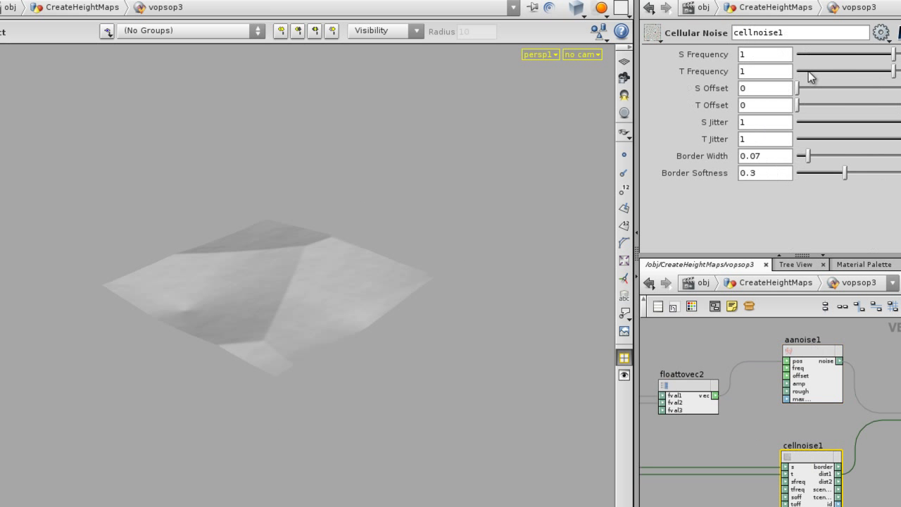
pyautogui.click(841, 56)
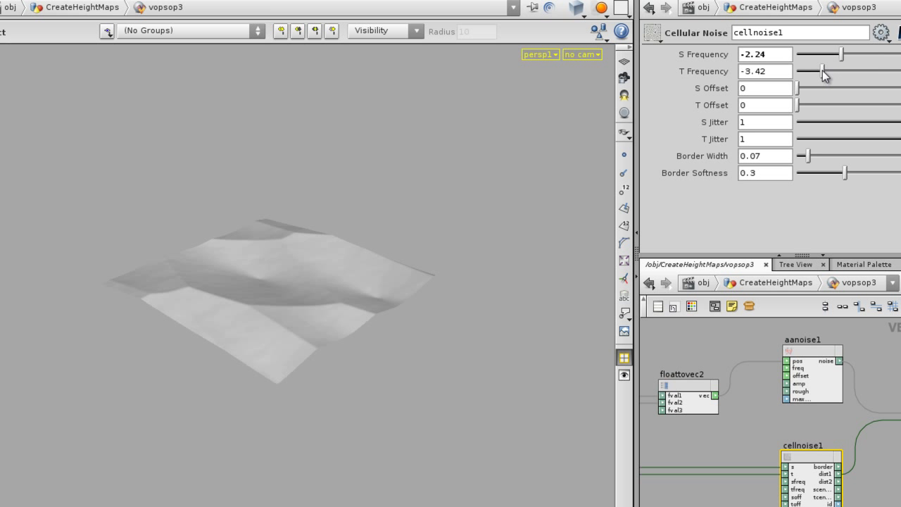
pyautogui.click(822, 69)
pyautogui.click(812, 54)
pyautogui.press('Escape')
pyautogui.moveTo(350, 243); pyautogui.dragTo(480, 272)
# Step: Try aanoise1's 3D Frequency at 4.2 in all three components, inspect the surface, and settle on a lower value
pyautogui.click(824, 361)
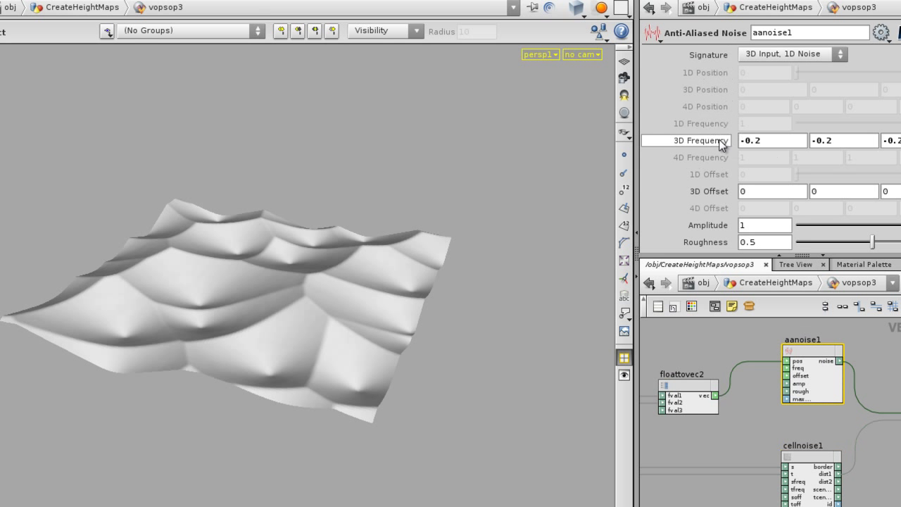
pyautogui.moveTo(719, 141); pyautogui.dragTo(900, 139, button='middle')
pyautogui.moveTo(344, 312); pyautogui.dragTo(340, 324, button='right')
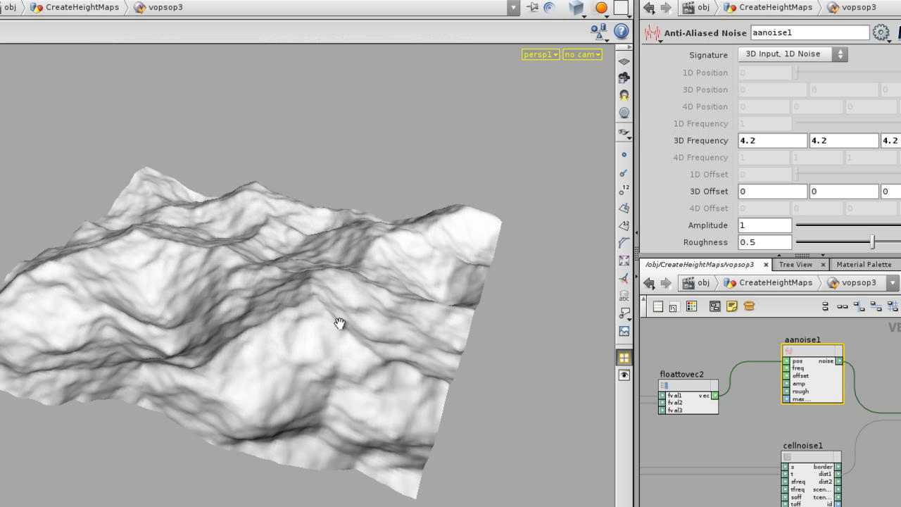
pyautogui.moveTo(340, 324); pyautogui.dragTo(331, 356)
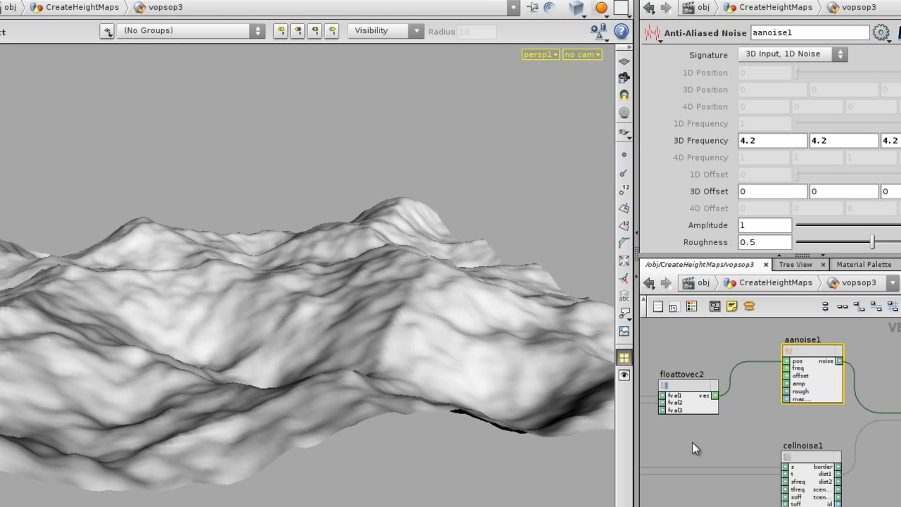
pyautogui.click(796, 448)
pyautogui.moveTo(723, 141); pyautogui.dragTo(614, 143, button='middle')
# Step: Examine the displaced terrain's relief up close and from several angles
pyautogui.press('space')
pyautogui.moveTo(301, 296); pyautogui.dragTo(346, 310)
pyautogui.moveTo(346, 309); pyautogui.dragTo(384, 338, button='right')
pyautogui.moveTo(384, 338); pyautogui.dragTo(272, 364)
pyautogui.moveTo(271, 364); pyautogui.dragTo(201, 305, button='right')
pyautogui.moveTo(201, 305); pyautogui.dragTo(539, 336)
pyautogui.moveTo(539, 336); pyautogui.dragTo(468, 443, button='right')
pyautogui.moveTo(468, 444); pyautogui.dragTo(313, 358)
pyautogui.moveTo(314, 358); pyautogui.dragTo(454, 446, button='right')
pyautogui.moveTo(455, 447); pyautogui.dragTo(437, 420, button='middle')
pyautogui.moveTo(436, 421); pyautogui.dragTo(460, 460)
pyautogui.moveTo(460, 461); pyautogui.dragTo(415, 401, button='right')
pyautogui.moveTo(415, 401); pyautogui.dragTo(440, 377)
# Step: Maximize the network pane and shift floattovec2 slightly lower between vectofloat1 and the noise nodes
pyautogui.moveTo(768, 434); pyautogui.dragTo(757, 430, button='right')
pyautogui.moveTo(757, 431); pyautogui.dragTo(854, 437, button='middle')
pyautogui.moveTo(820, 436); pyautogui.dragTo(821, 444, button='right')
pyautogui.moveTo(821, 443); pyautogui.dragTo(781, 438, button='middle')
pyautogui.hotkey('ctrl', 'b')
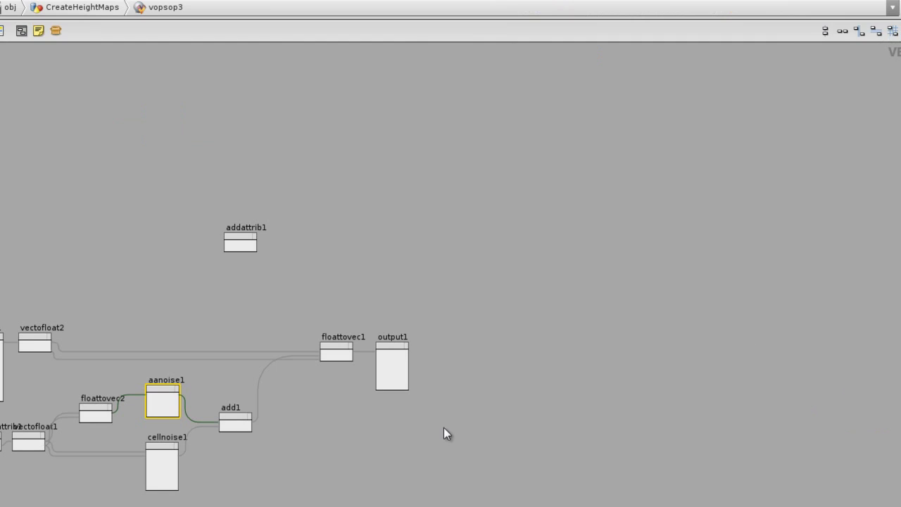
pyautogui.moveTo(235, 389); pyautogui.dragTo(402, 338, button='middle')
pyautogui.moveTo(401, 338); pyautogui.dragTo(360, 347, button='right')
pyautogui.moveTo(360, 347); pyautogui.dragTo(484, 260, button='middle')
pyautogui.scroll(3, 484, 266)
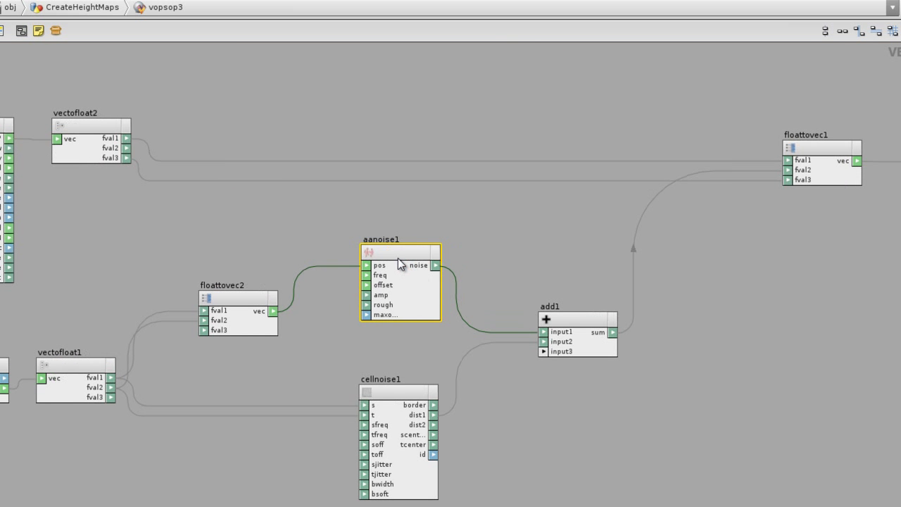
pyautogui.moveTo(171, 371); pyautogui.dragTo(223, 364, button='middle')
pyautogui.moveTo(288, 302); pyautogui.dragTo(298, 331)
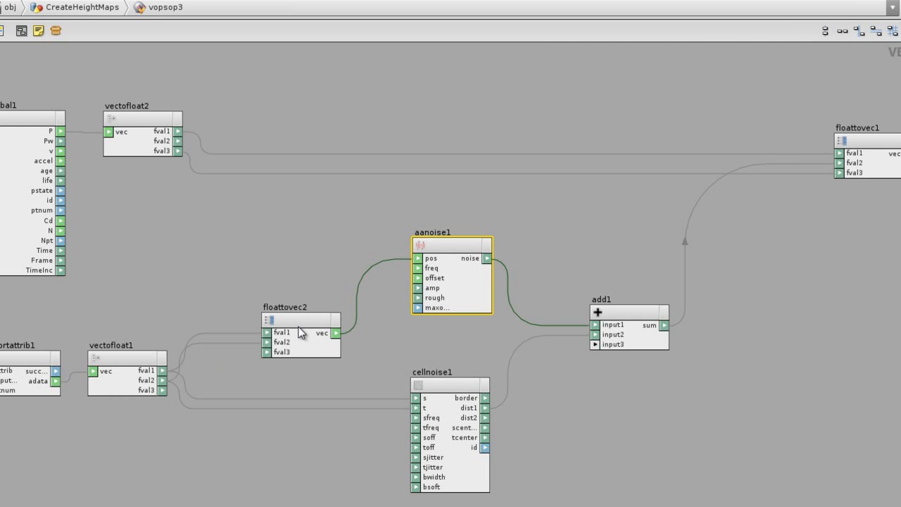
# Step: Add a Hueshift node beside add1, below floattovec1
pyautogui.scroll(-3, 398, 392)
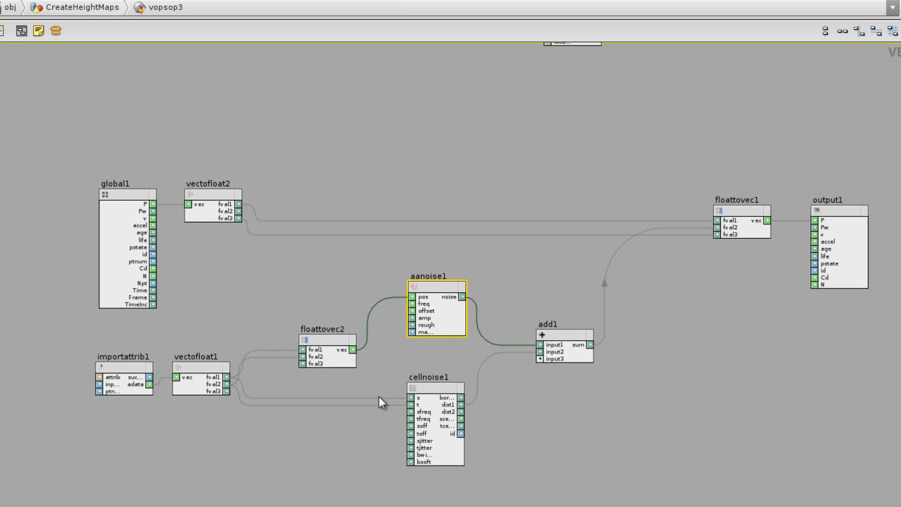
pyautogui.scroll(-1, 443, 355)
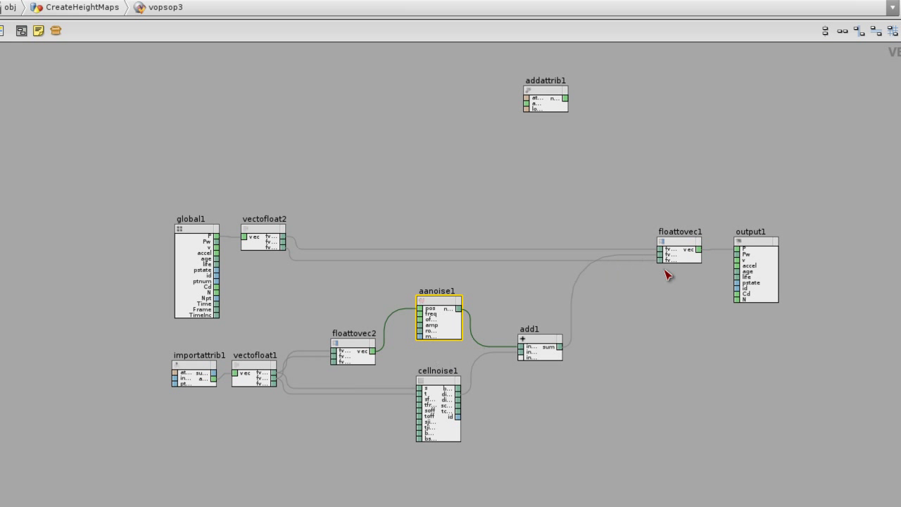
pyautogui.moveTo(614, 315); pyautogui.dragTo(551, 324, button='middle')
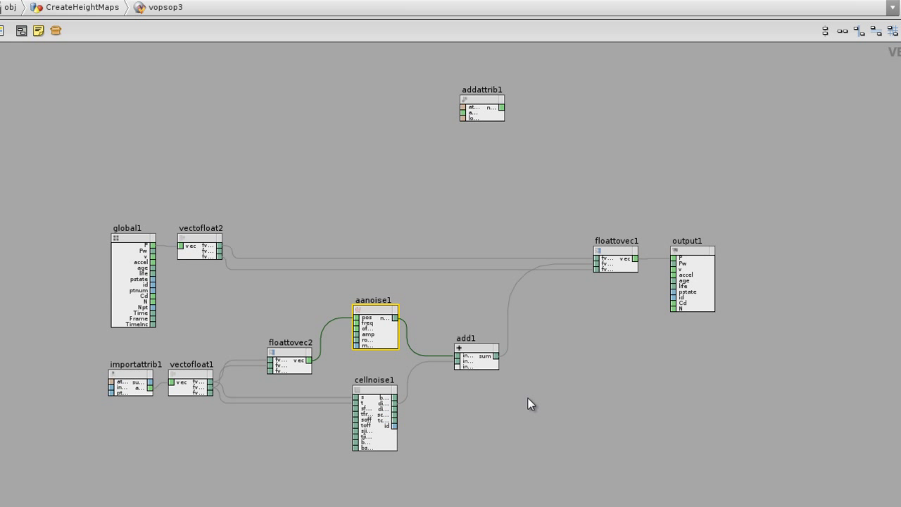
pyautogui.scroll(4, 549, 384)
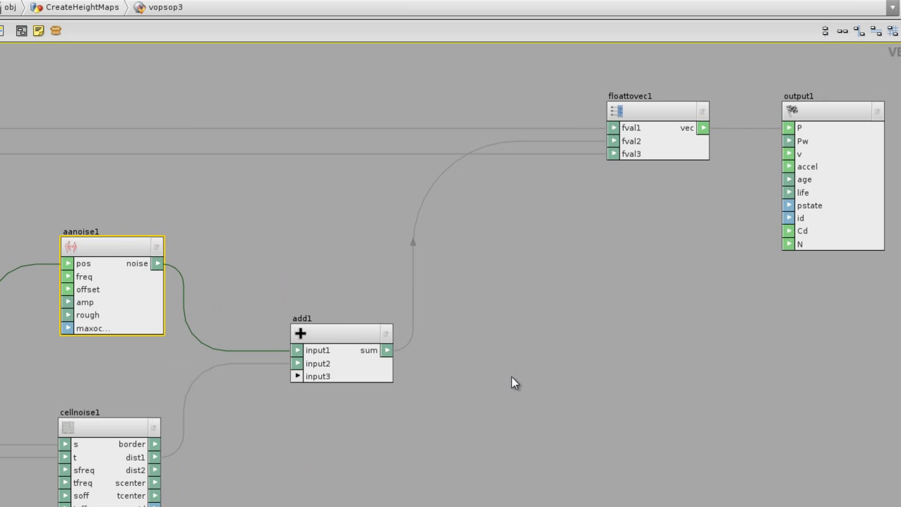
pyautogui.press('Tab')
pyautogui.moveTo(530, 382)
pyautogui.write('hue')
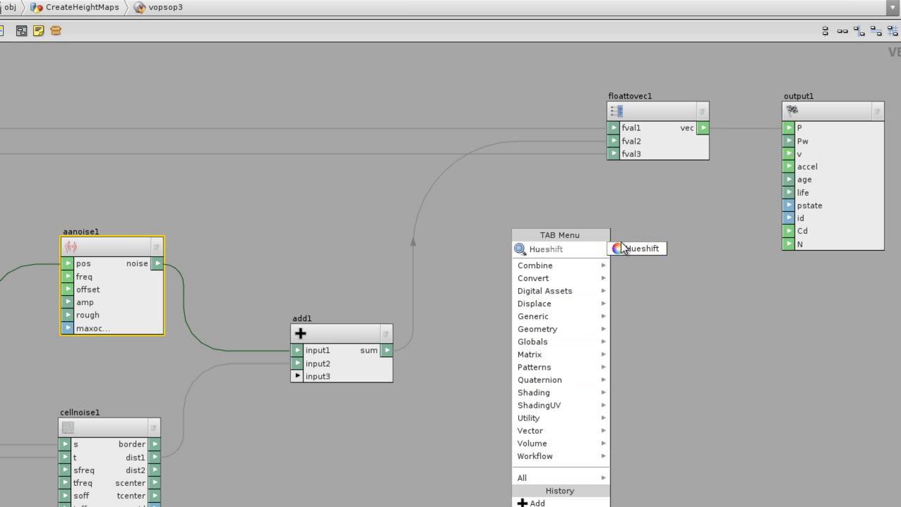
pyautogui.press('Return')
pyautogui.click(491, 371)
pyautogui.moveTo(513, 338); pyautogui.dragTo(527, 339)
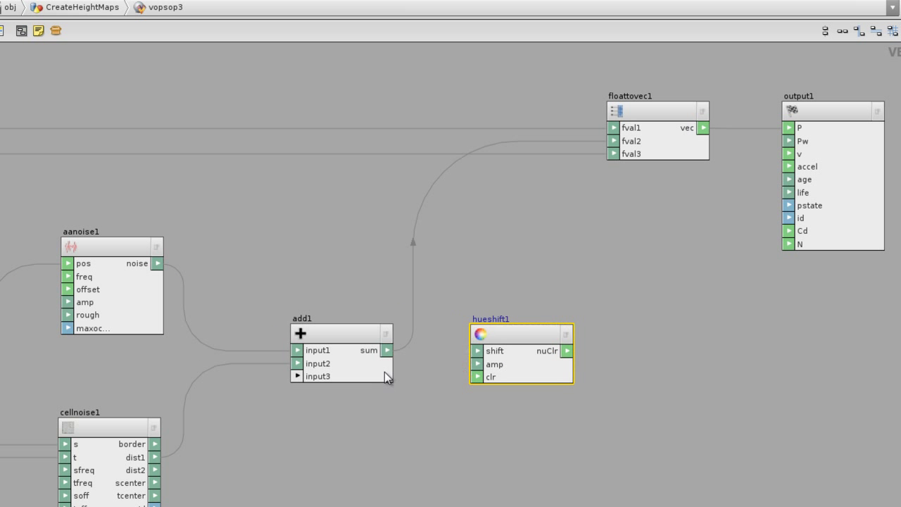
# Step: Connect add1's sum to hueshift1's shift input and hueshift1's nuClr to output1's Cd
pyautogui.moveTo(475, 356); pyautogui.dragTo(476, 351)
pyautogui.moveTo(790, 244); pyautogui.dragTo(789, 232)
pyautogui.click(700, 317)
# Step: Restore the full pane layout and, inside vopsop3, set hueshift1's Shift Amplitude to 0.934
pyautogui.hotkey('ctrl', 'b')
pyautogui.press('u')
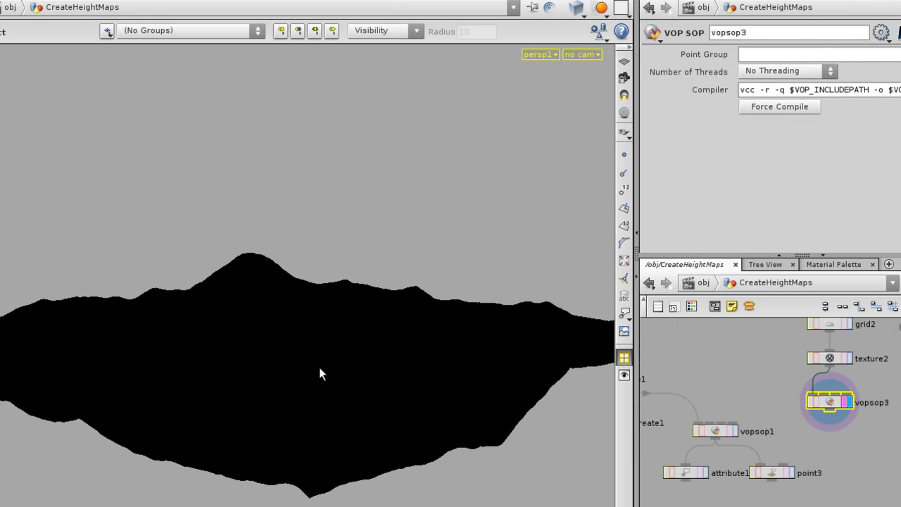
pyautogui.doubleClick(829, 401)
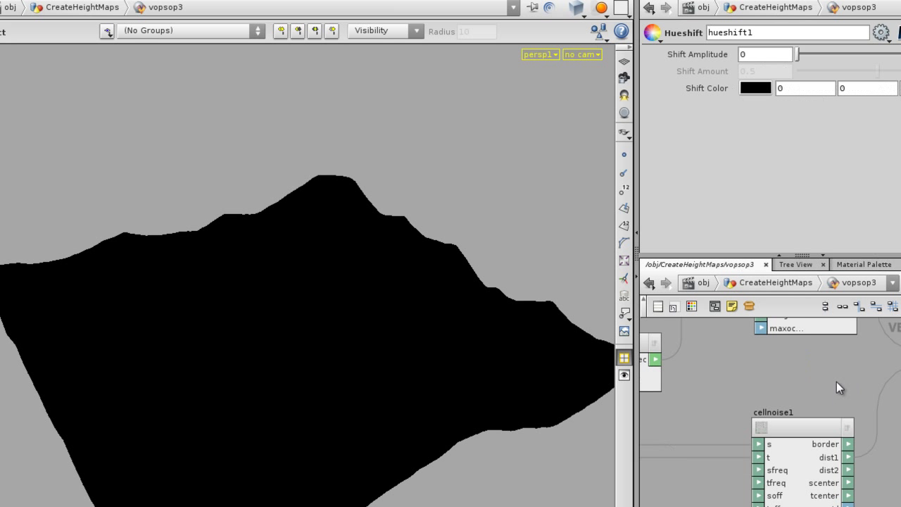
pyautogui.moveTo(858, 55); pyautogui.dragTo(889, 55)
pyautogui.scroll(-4, 816, 427)
pyautogui.moveTo(812, 416); pyautogui.dragTo(647, 447, button='middle')
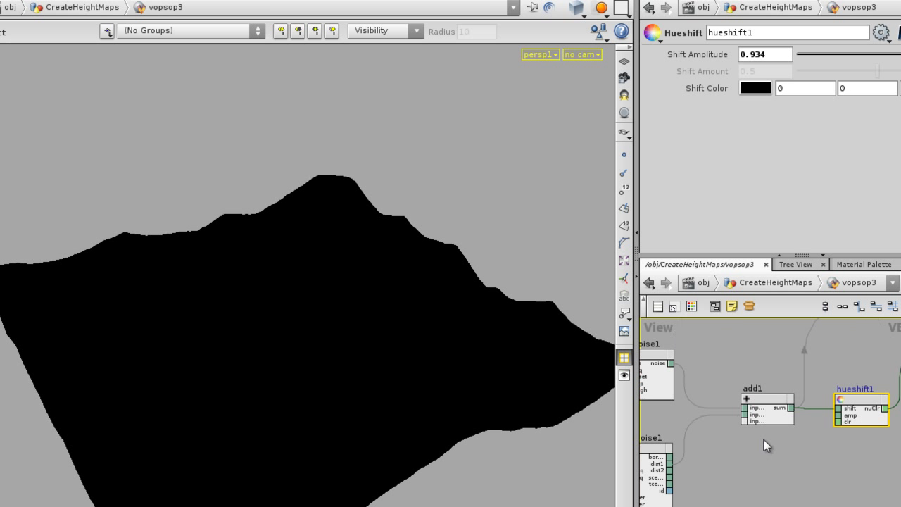
# Step: Rewire add1's sum from hueshift1's shift input to its amp input
pyautogui.scroll(2, 762, 440)
pyautogui.moveTo(858, 447); pyautogui.dragTo(794, 458, button='middle')
pyautogui.moveTo(808, 403); pyautogui.dragTo(809, 413)
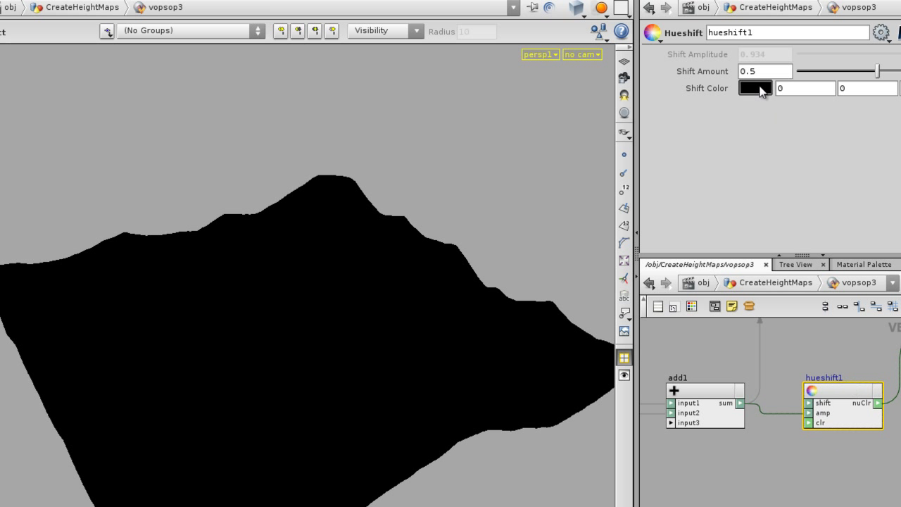
# Step: Set hueshift1's Shift Color to a bright green with hue 120, saturation 0.777 and a green value of 0.981
pyautogui.click(756, 88)
pyautogui.click(760, 83)
pyautogui.click(843, 100)
pyautogui.click(859, 118)
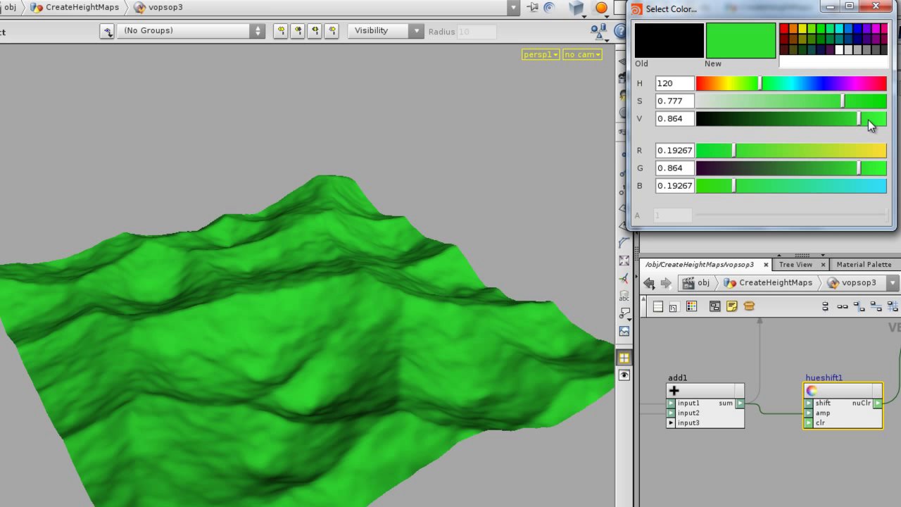
pyautogui.moveTo(867, 118); pyautogui.dragTo(883, 119)
pyautogui.click(876, 5)
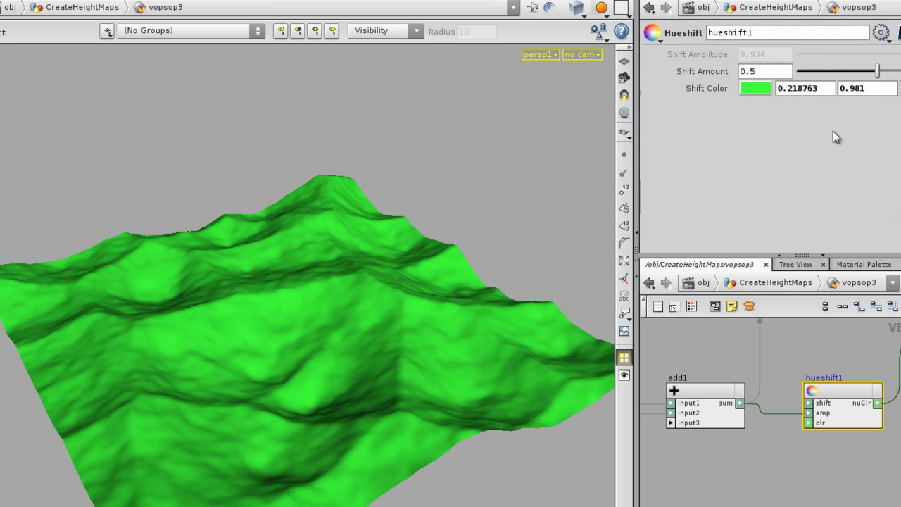
# Step: Set hueshift1's Shift Amount to 0.189 and view the height-based colouring across the whole terrain
pyautogui.click(829, 72)
pyautogui.moveTo(215, 295); pyautogui.dragTo(336, 388)
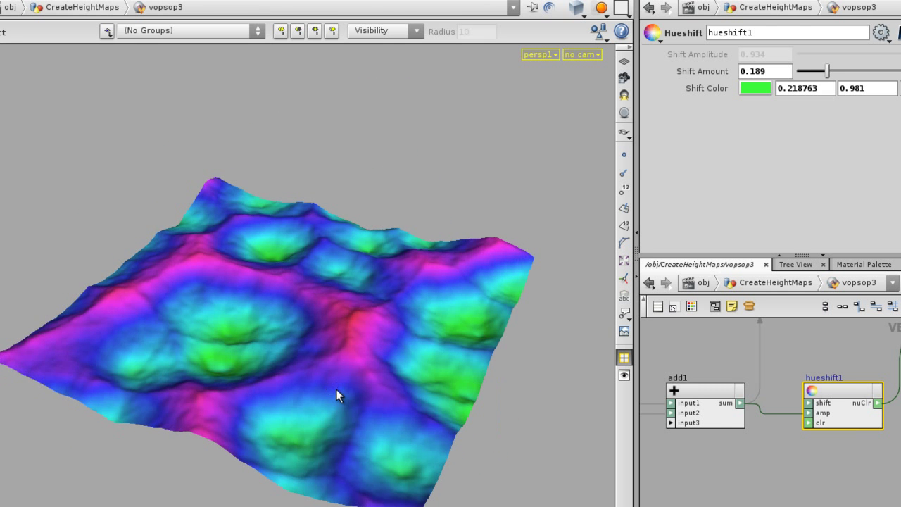